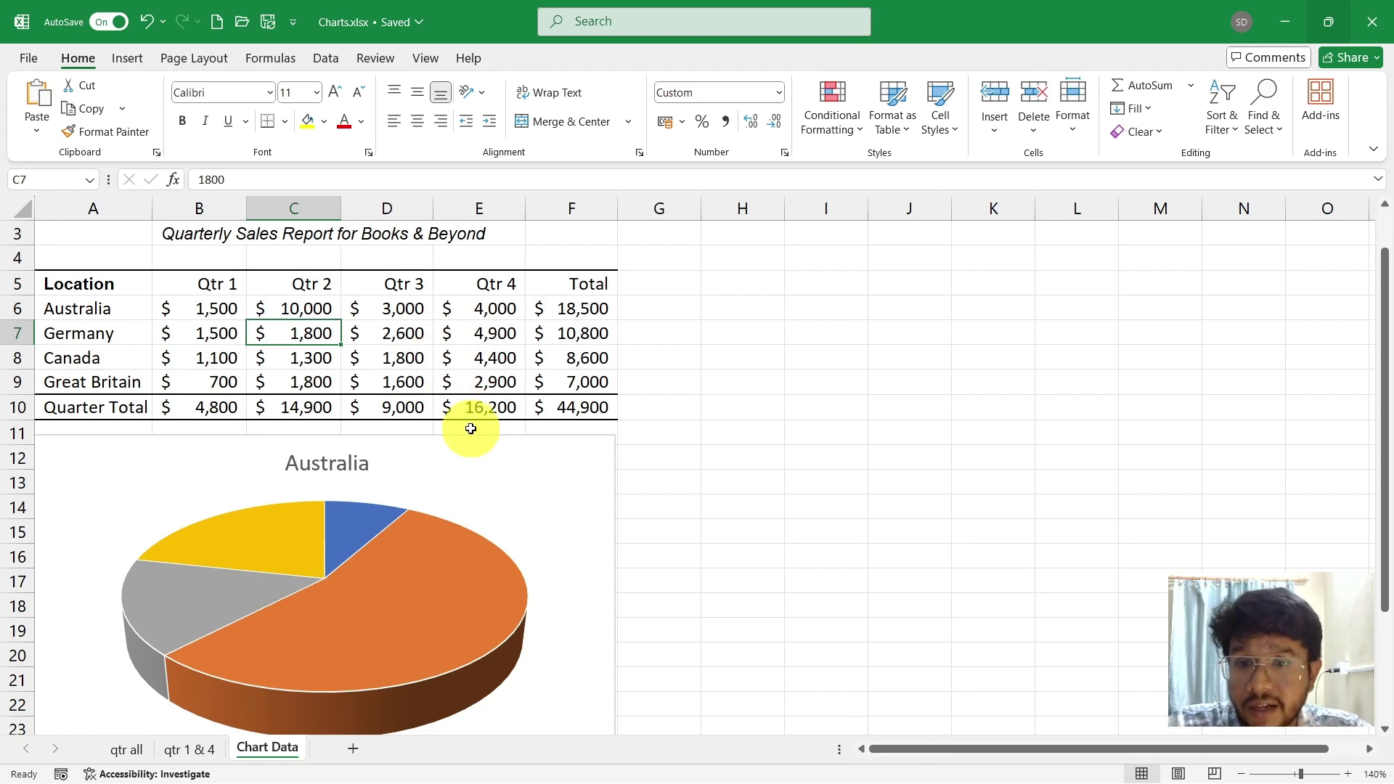
- Select empty cell G7 beside the sales table and look over the column and bar chart types available for insertion
left_click(495, 472)
left_click(627, 344)
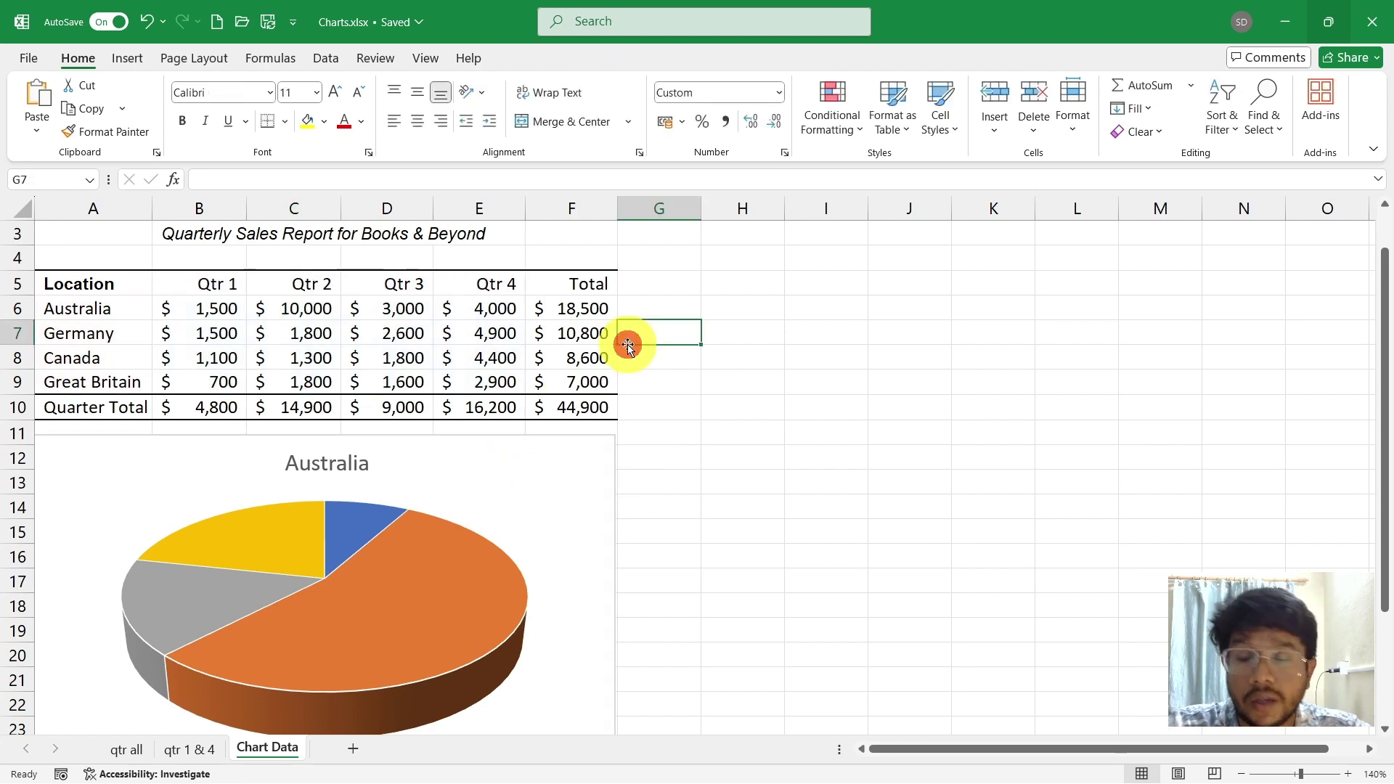
scroll(625, 342, "down", 1)
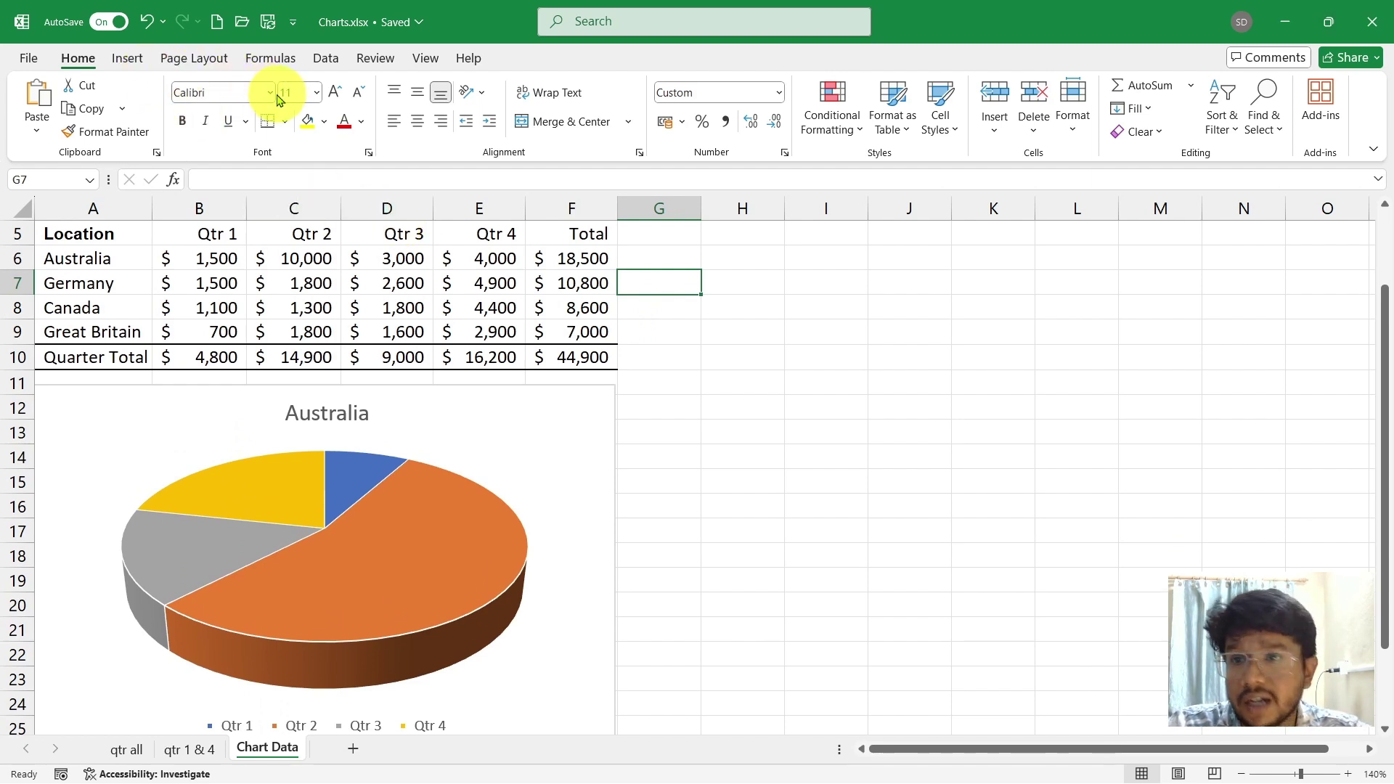
left_click(126, 65)
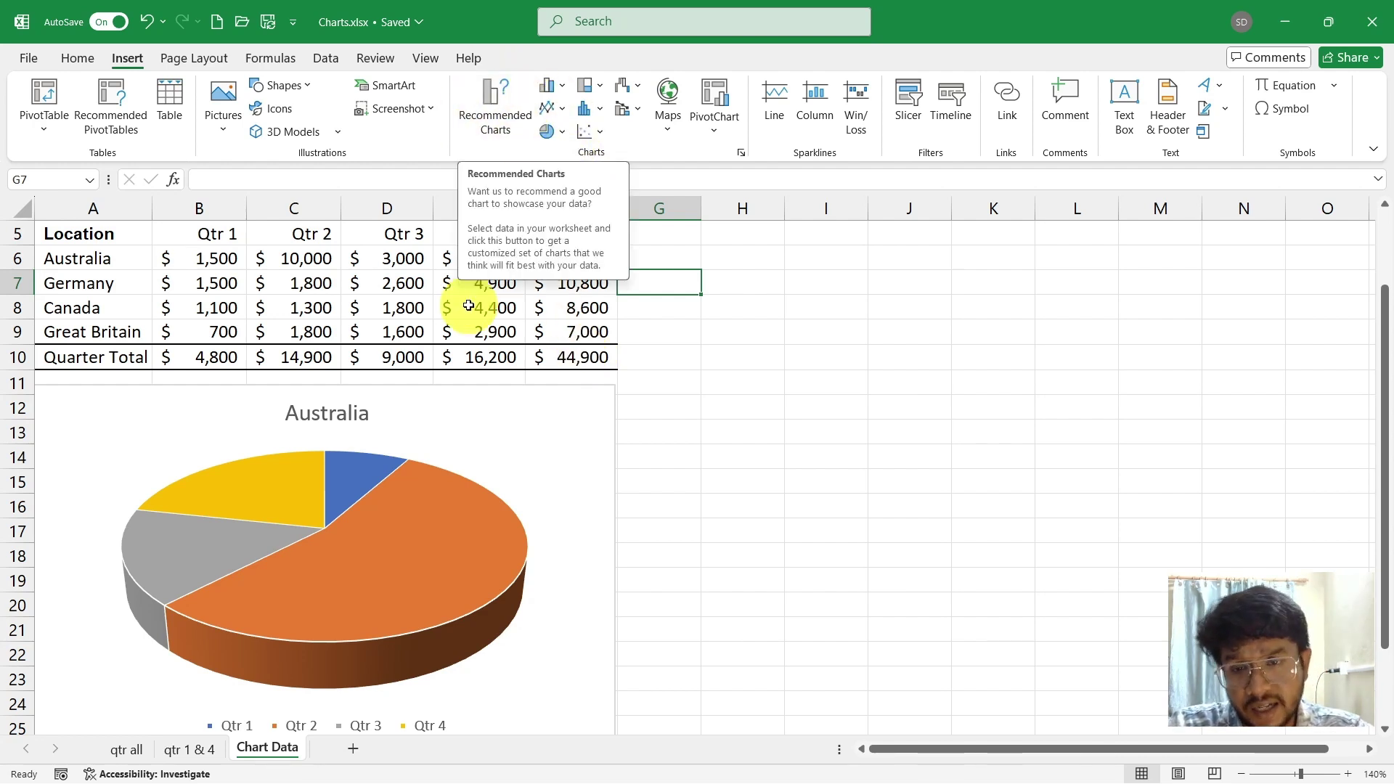
scroll(467, 303, "up", 2)
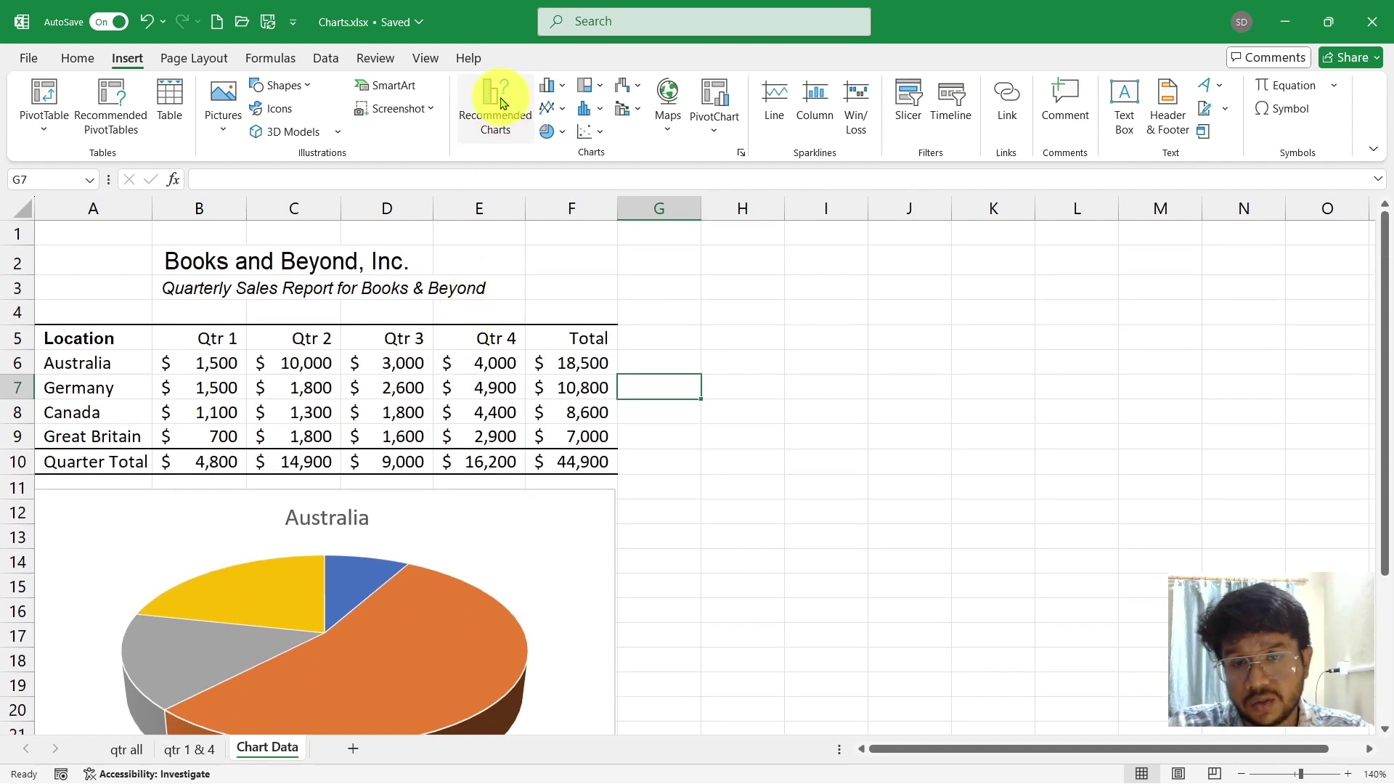
left_click(561, 90)
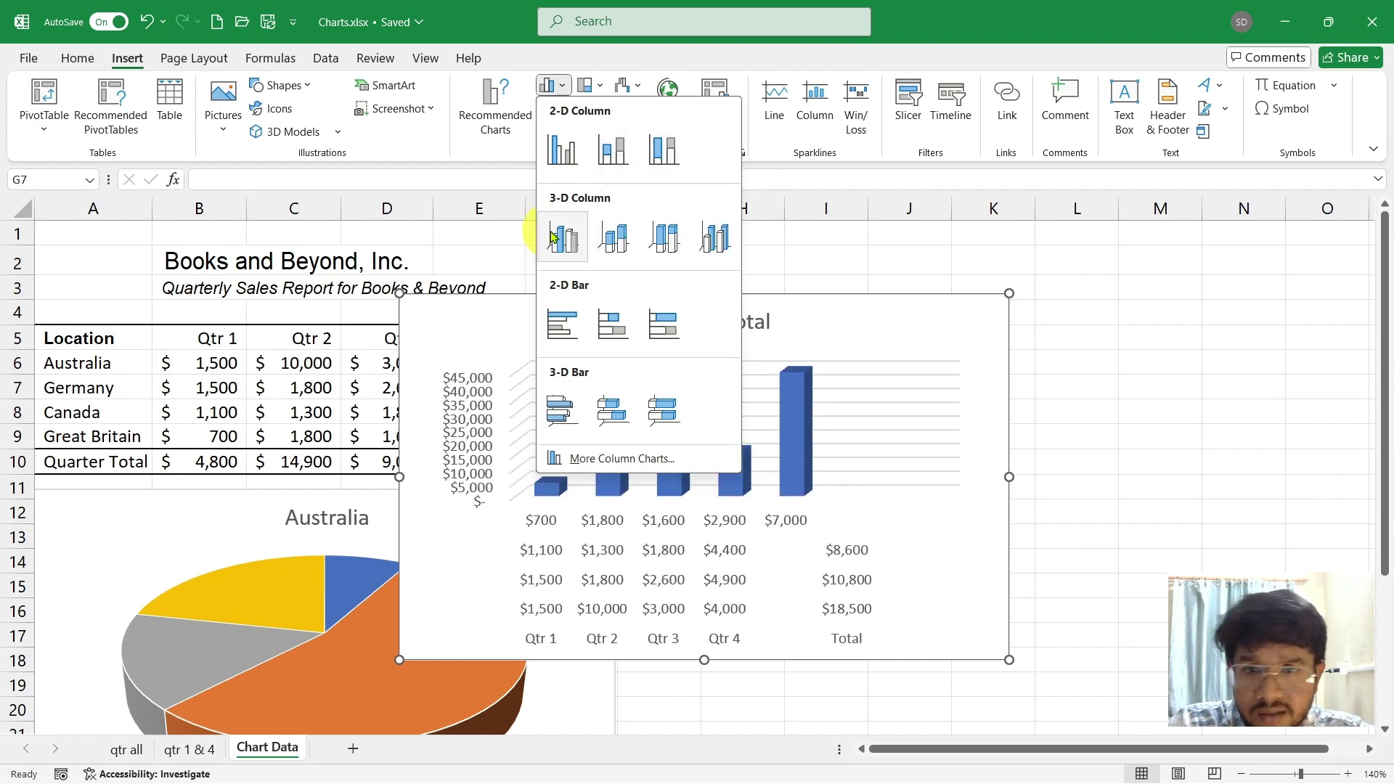
left_click(508, 155)
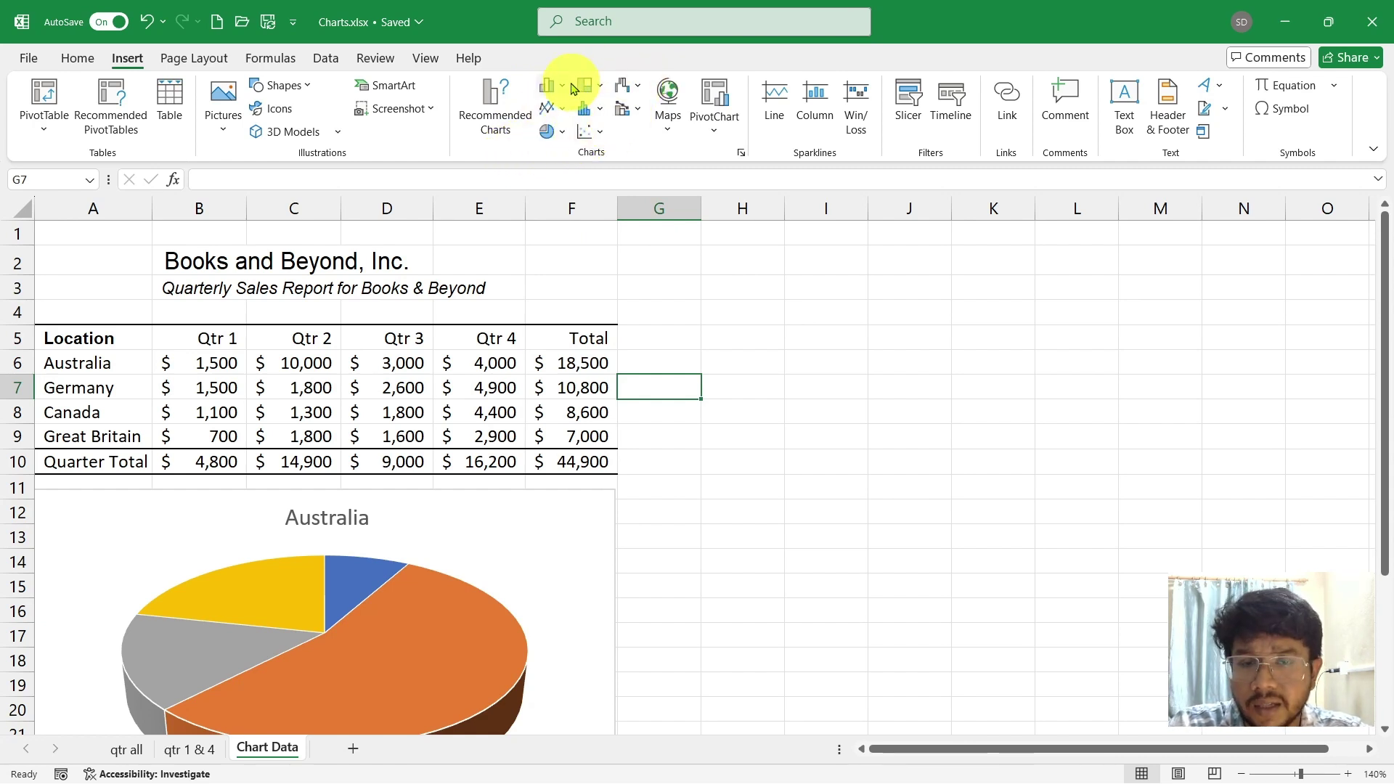
- Open the Insert Chart dialog, move it clear of the sales table, and preview the recommended clustered and stacked column charts
left_click(740, 153)
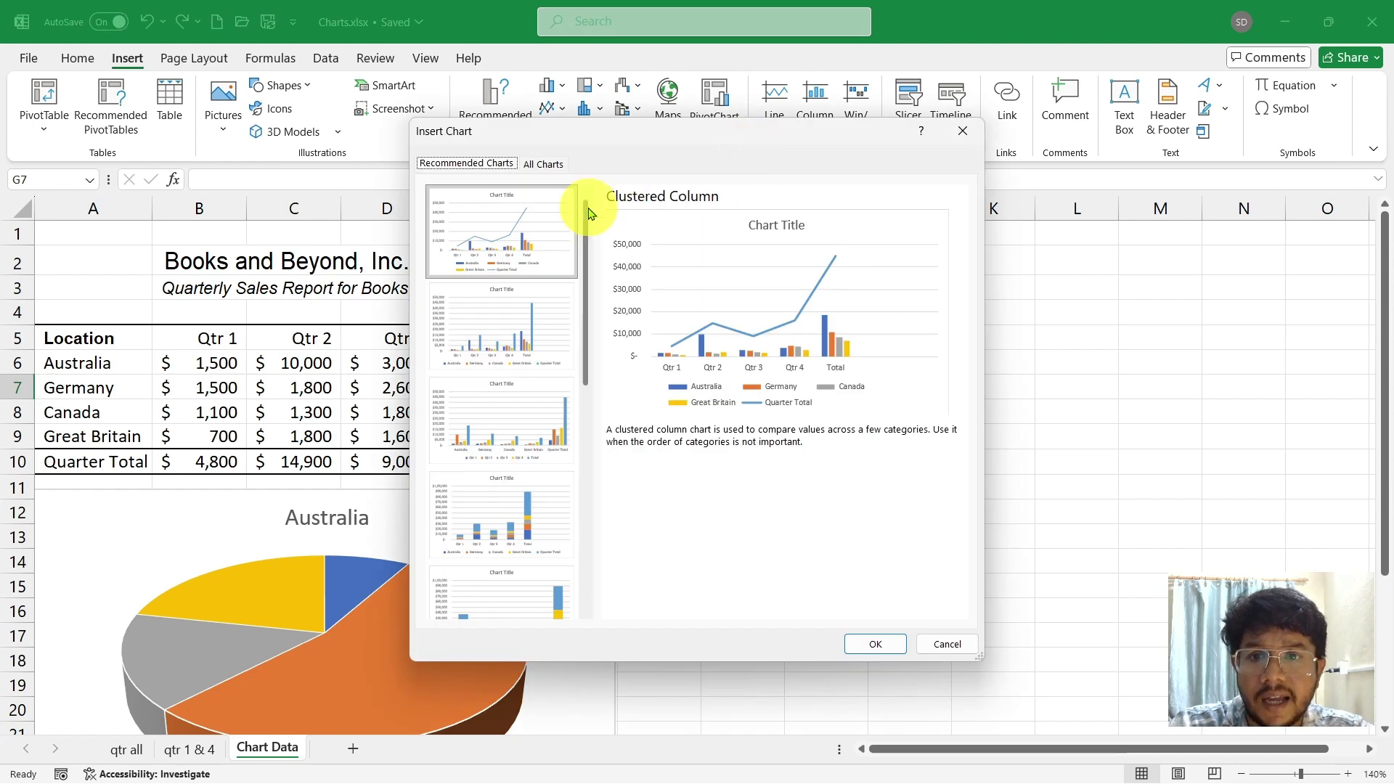
left_click_drag(816, 131, 973, 138)
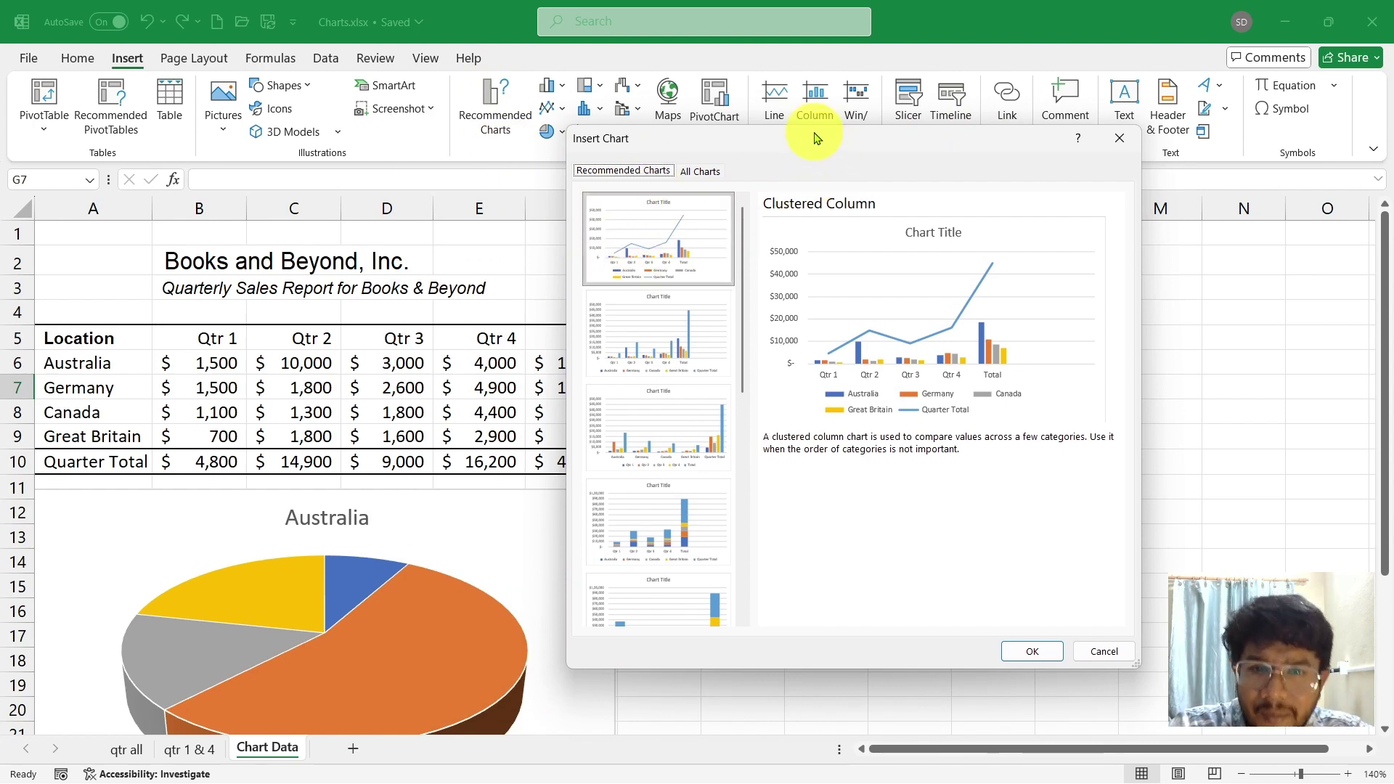
left_click_drag(816, 137, 888, 140)
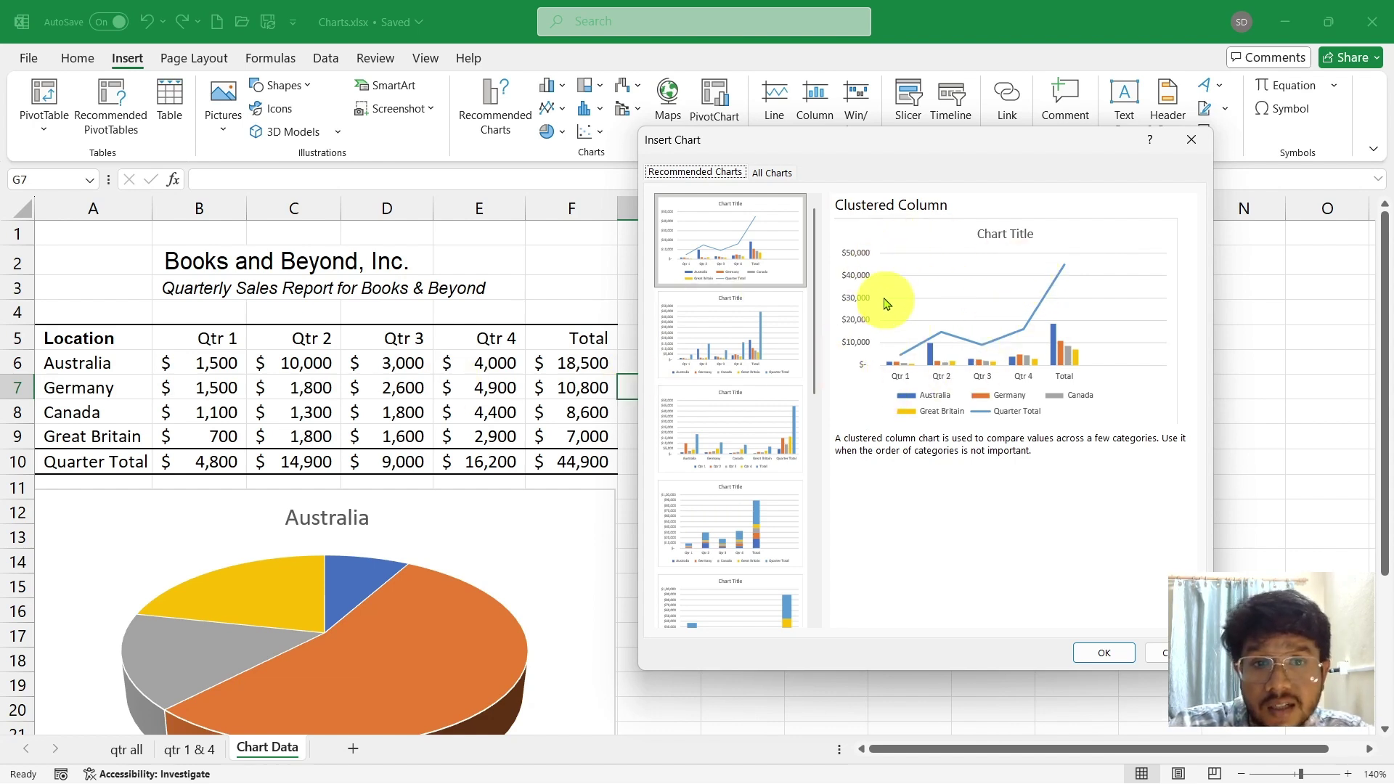
left_click(735, 324)
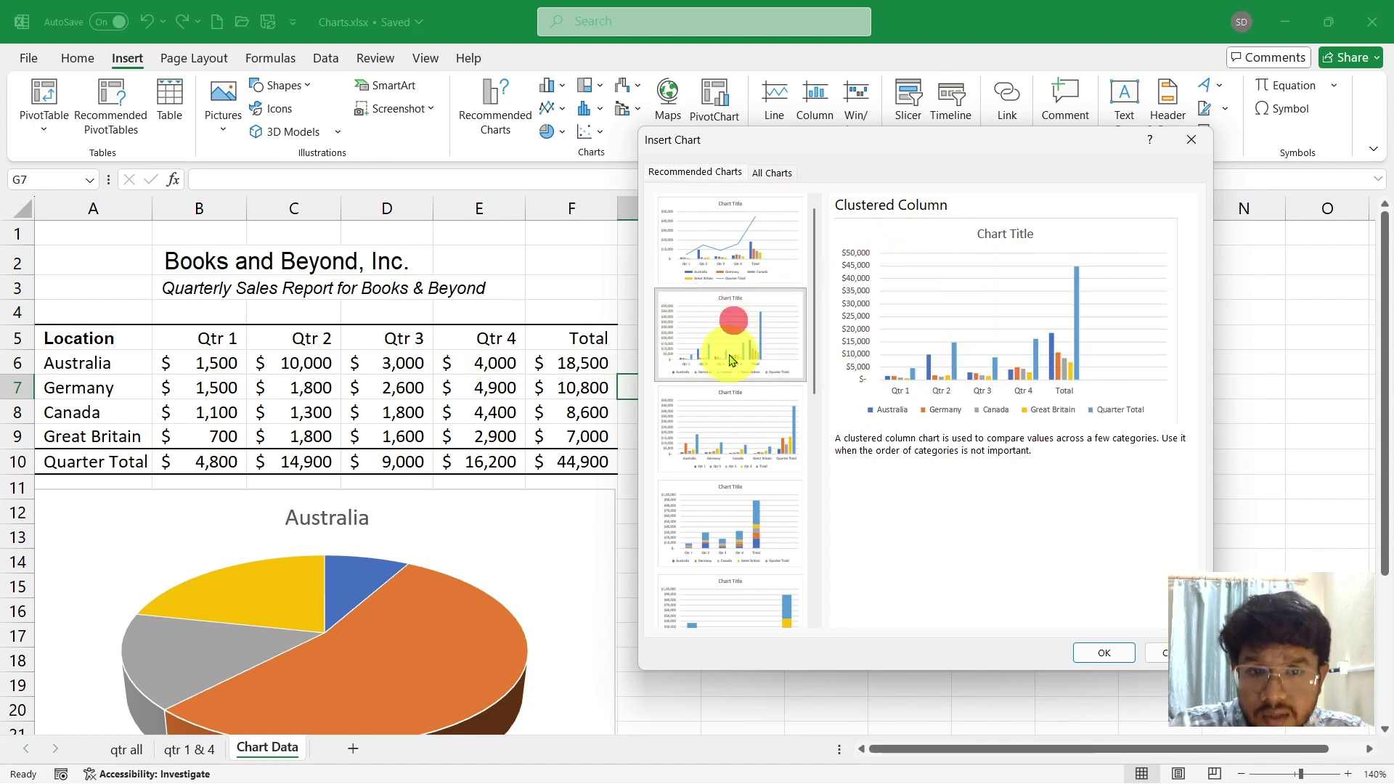
left_click(766, 511)
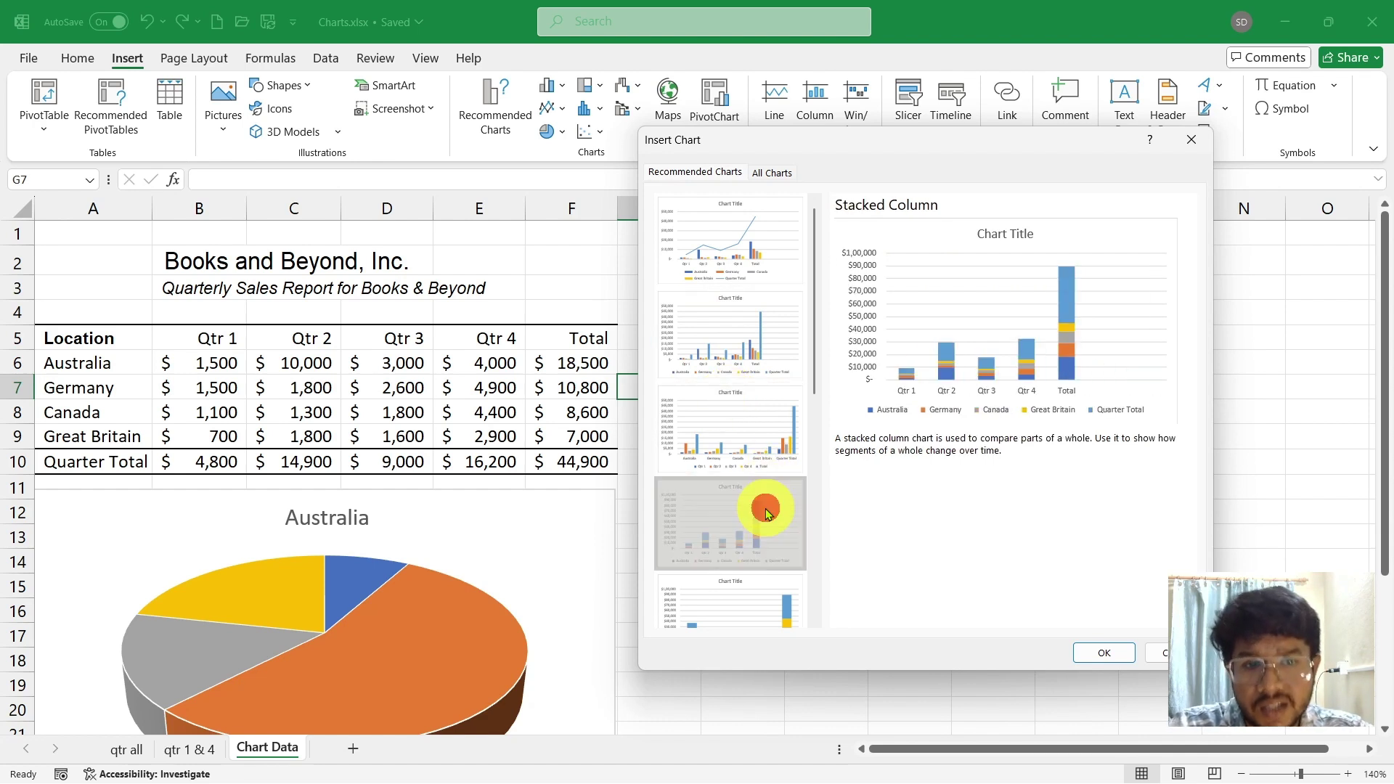
scroll(766, 512, "down", 5)
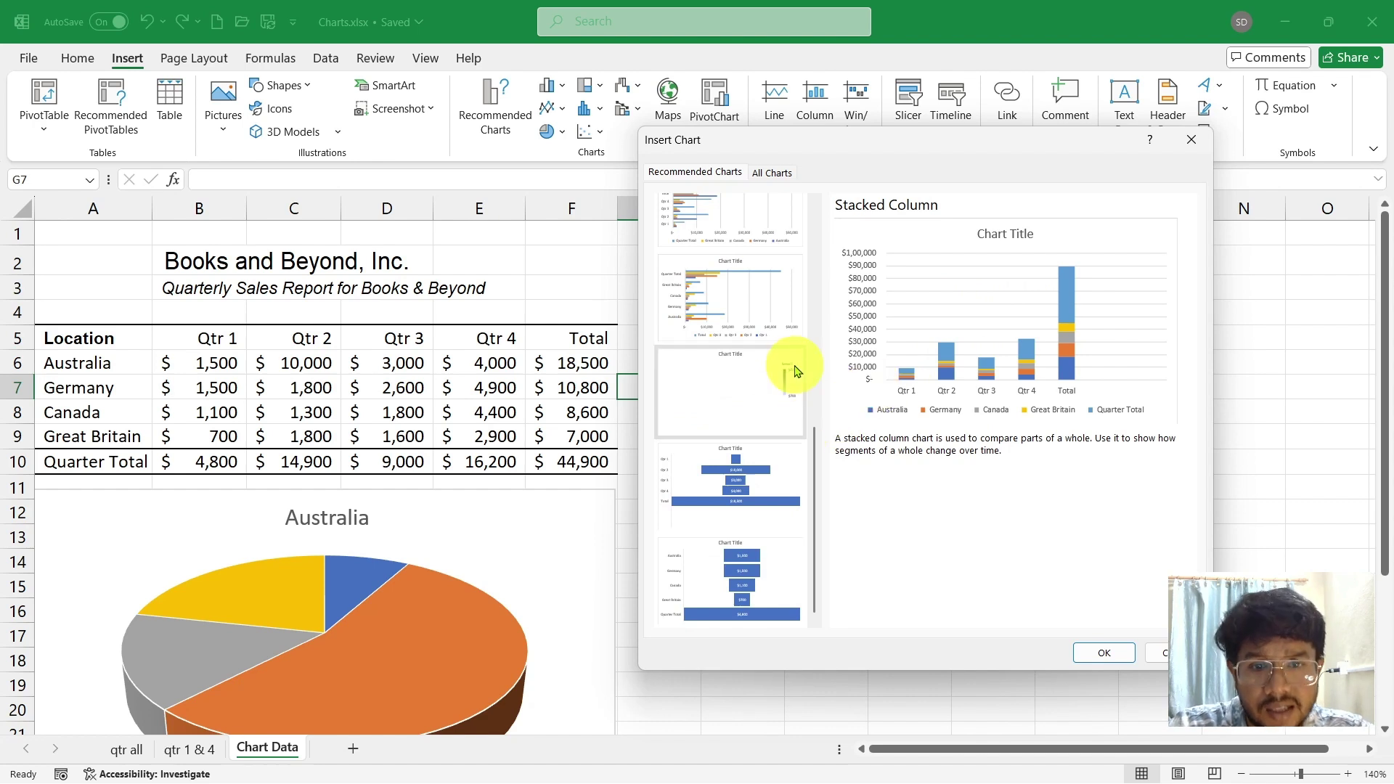
scroll(707, 505, "up", 5)
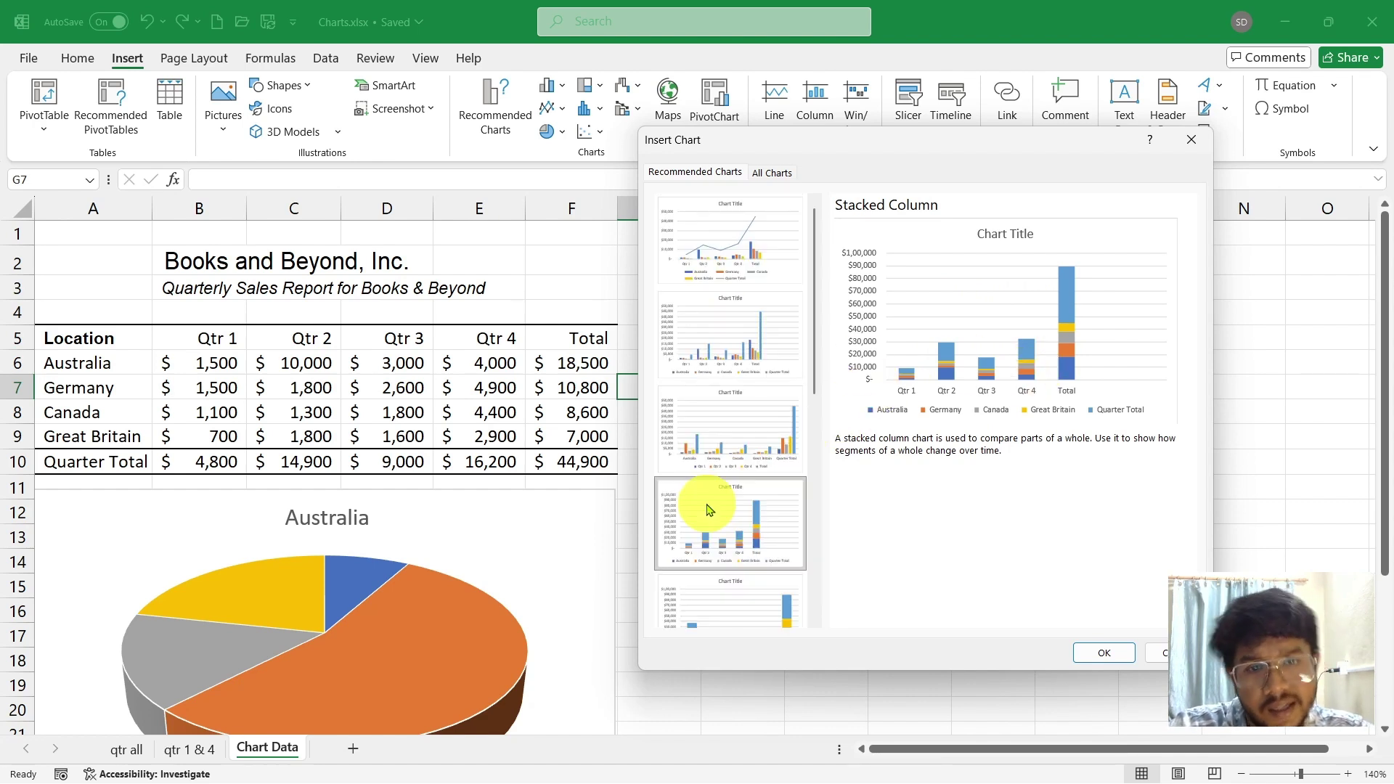
- Show the complete list of chart types and check the recently used ones
left_click(771, 178)
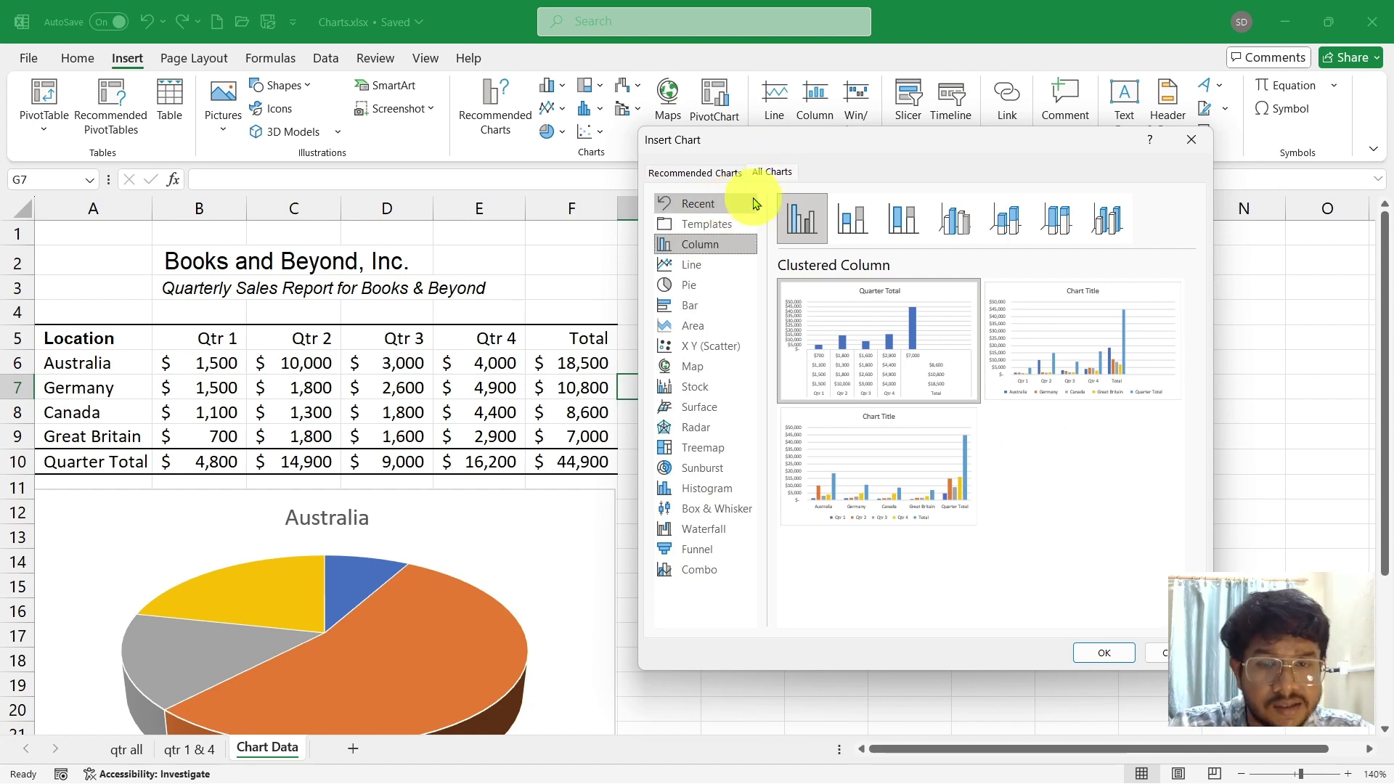
left_click(704, 207)
mouse_move(880, 373)
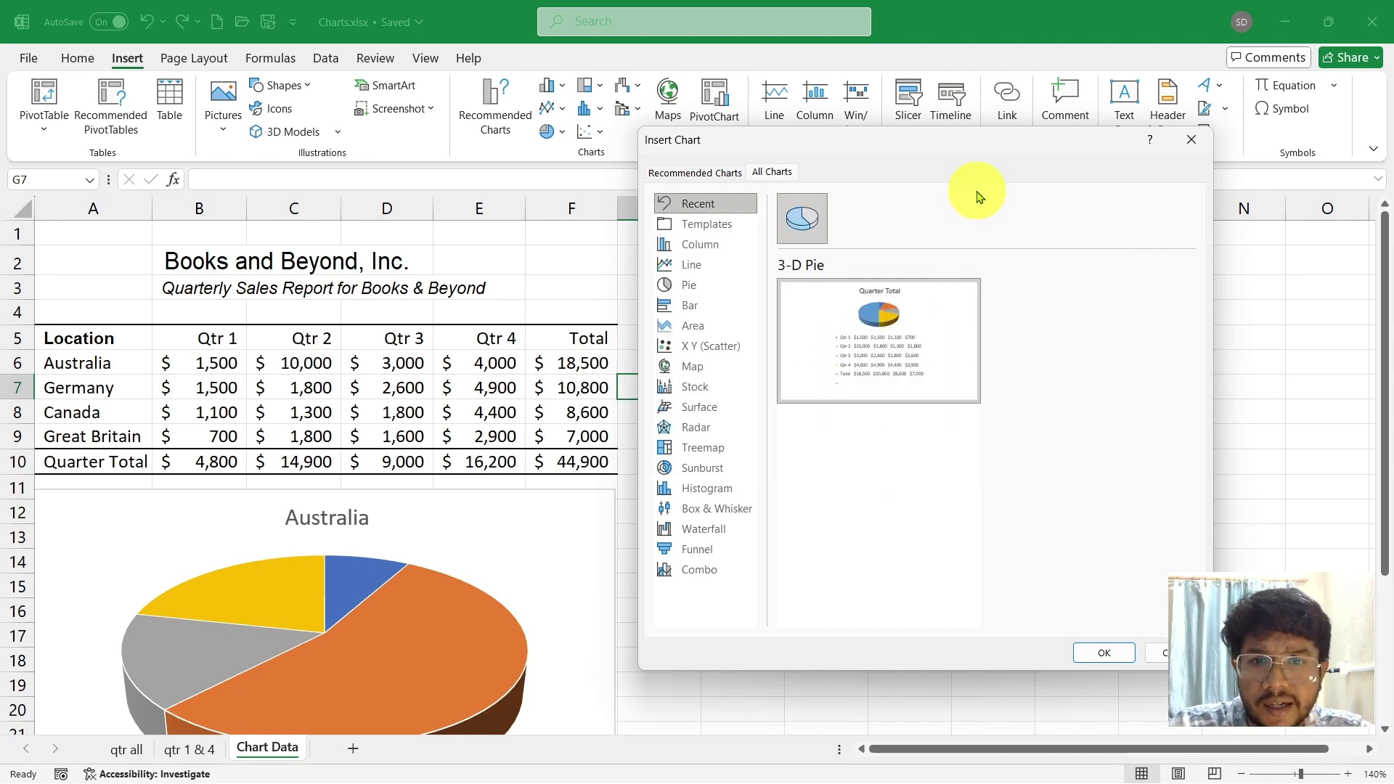
- Examine enlarged previews of the Clustered Column and Stacked Column charts, and close the dialog without inserting a chart
left_click(701, 246)
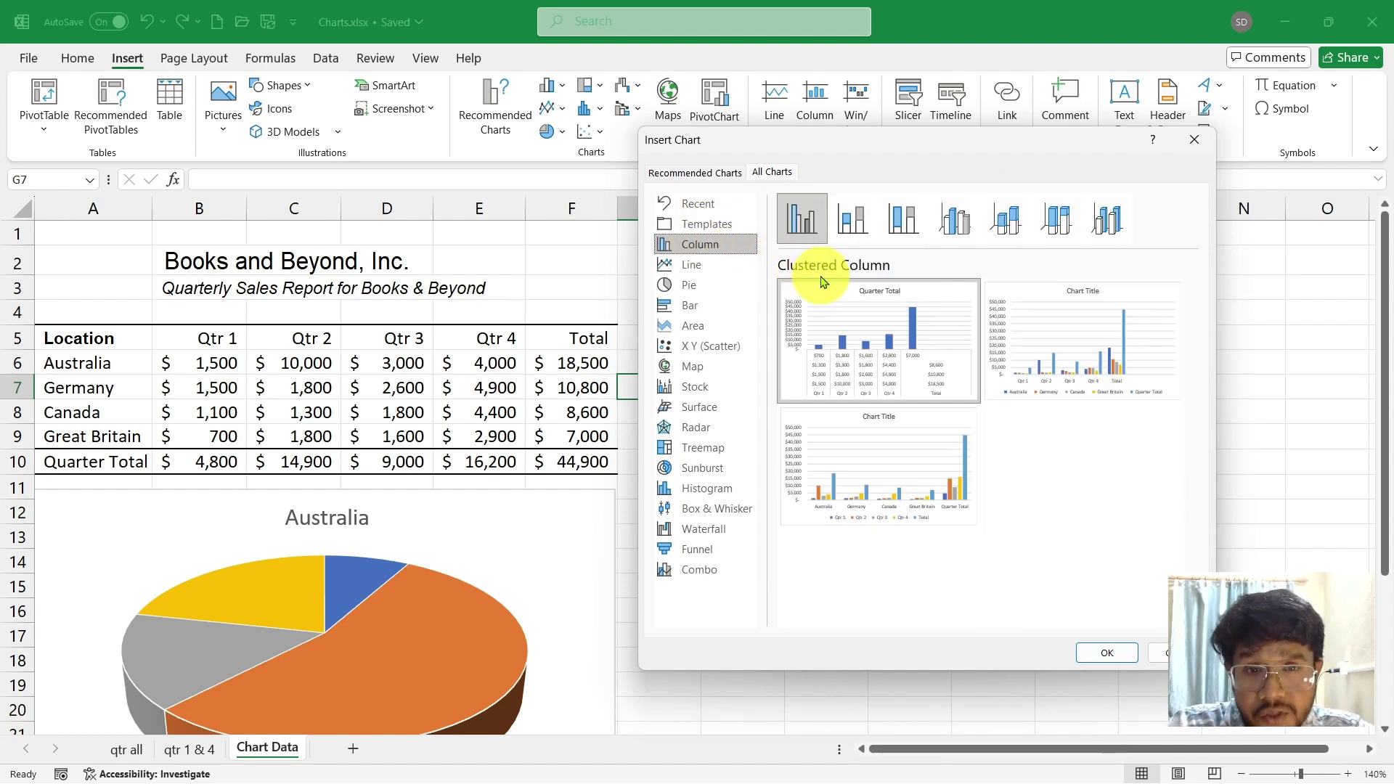
mouse_move(820, 374)
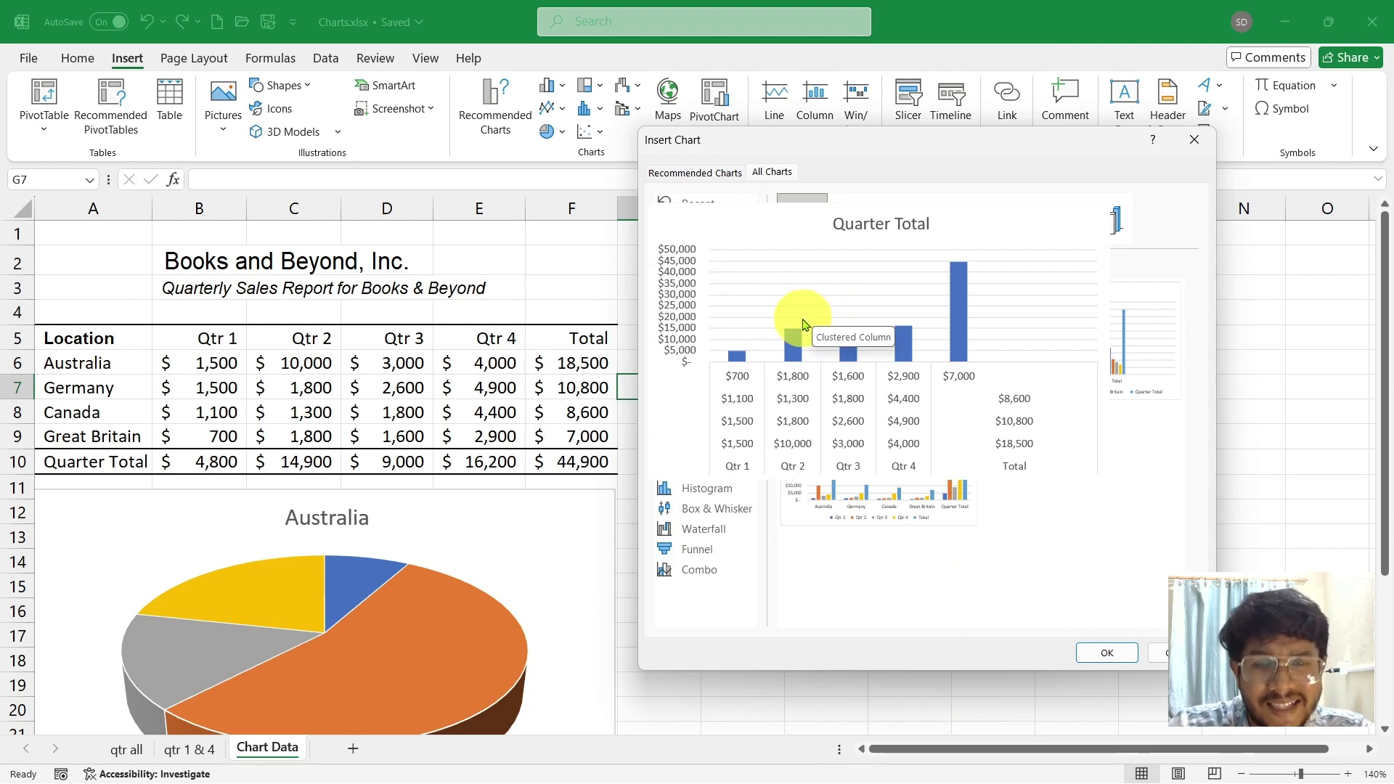
mouse_move(1054, 397)
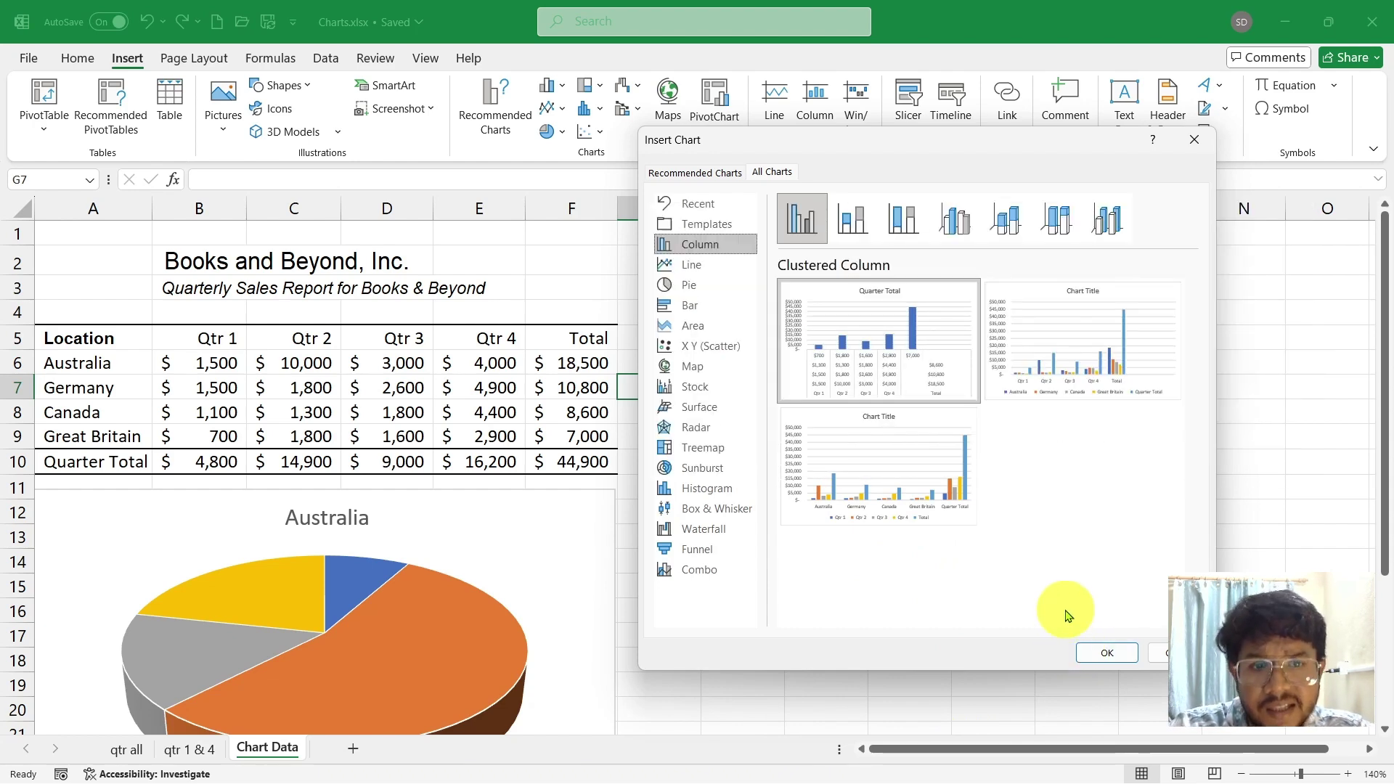
mouse_move(1089, 381)
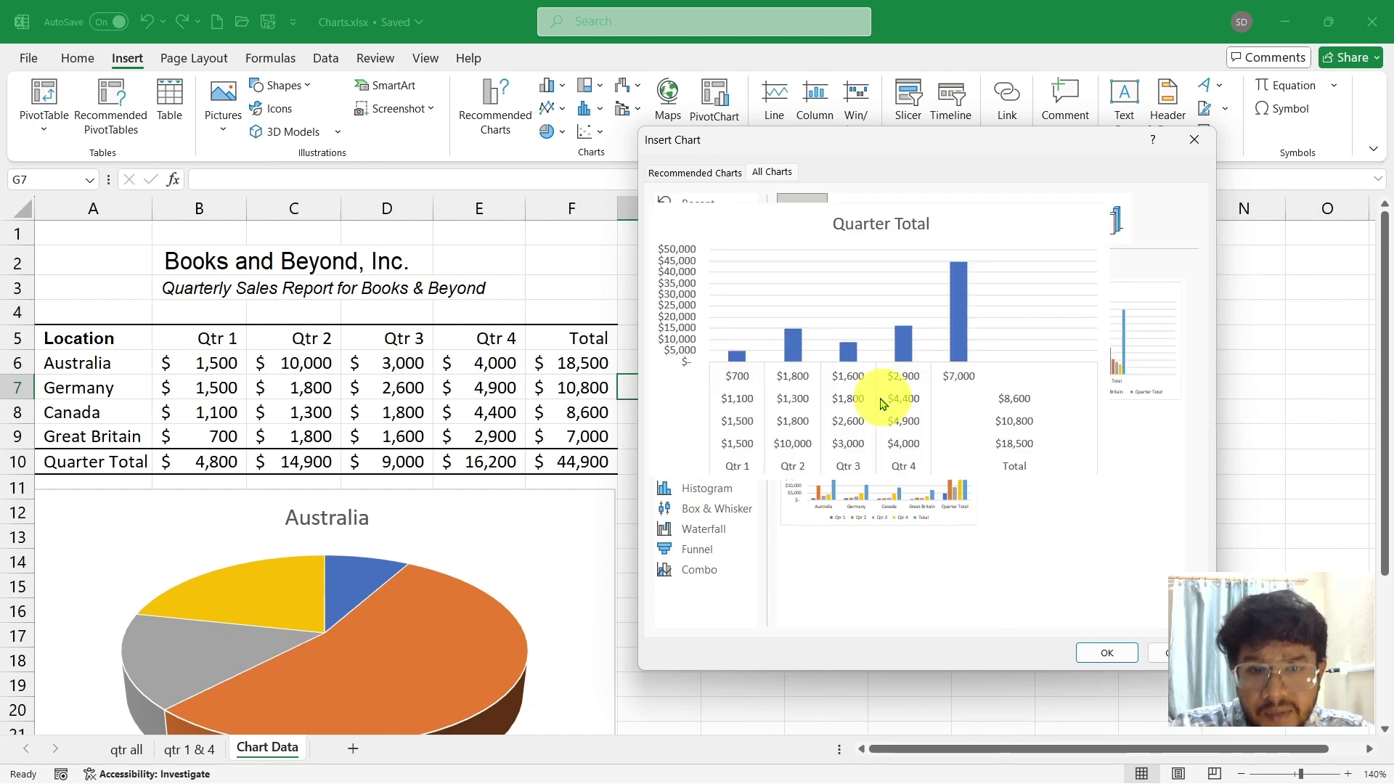
mouse_move(818, 416)
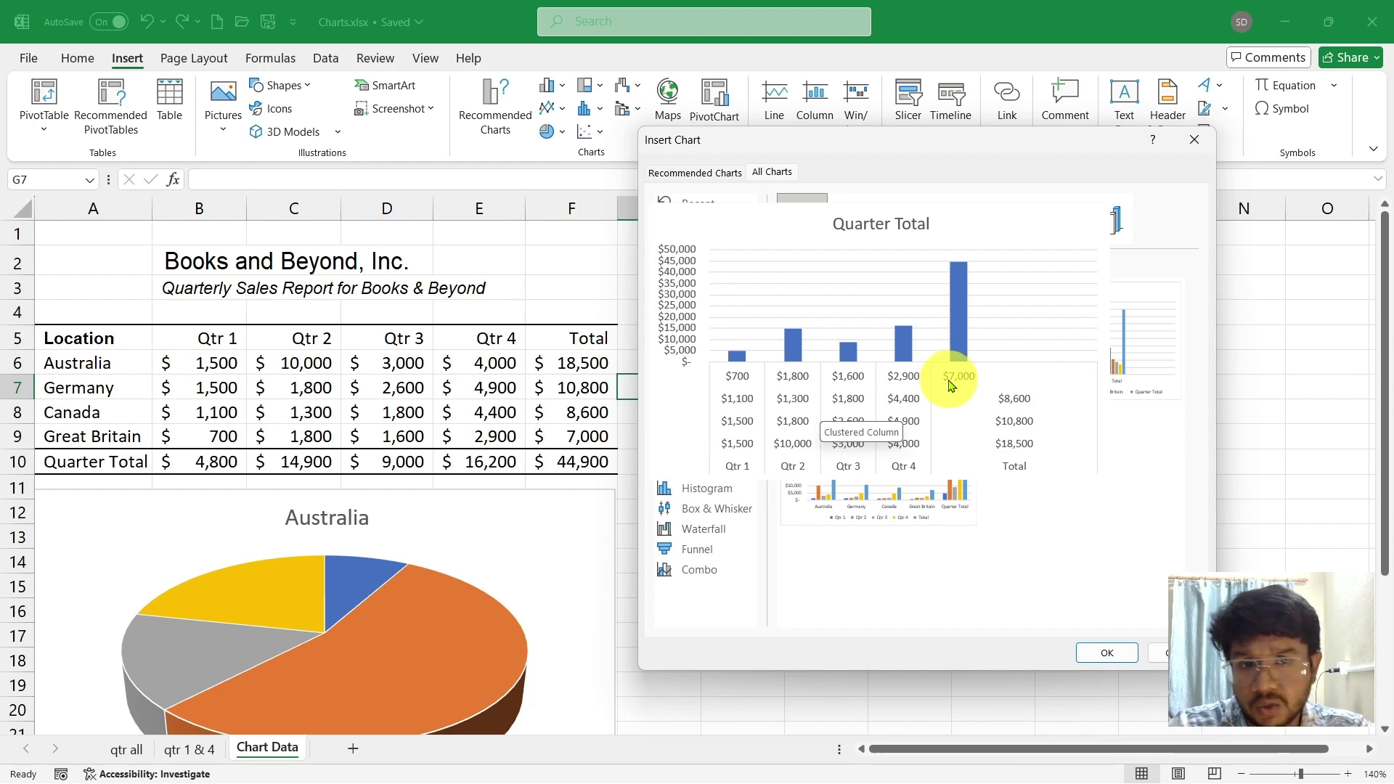
left_click(857, 227)
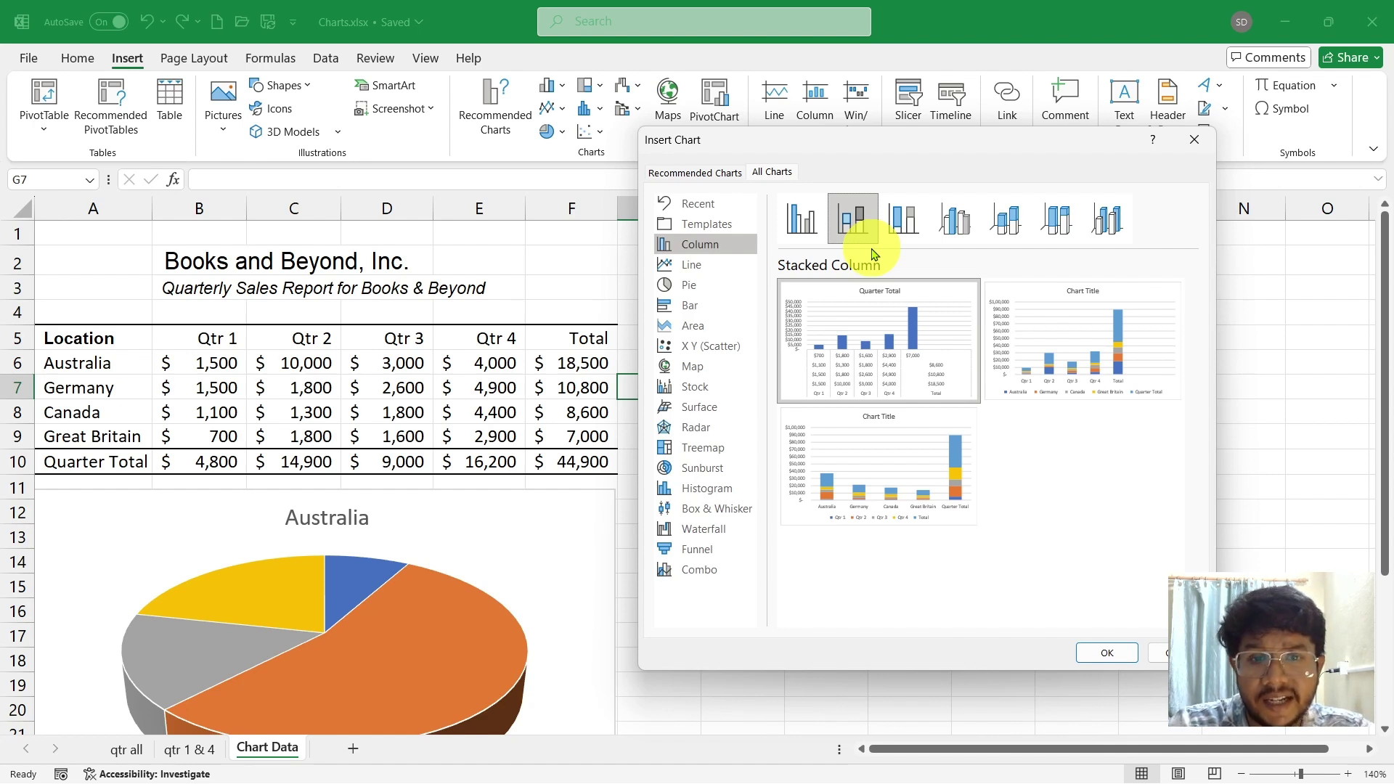
mouse_move(1045, 355)
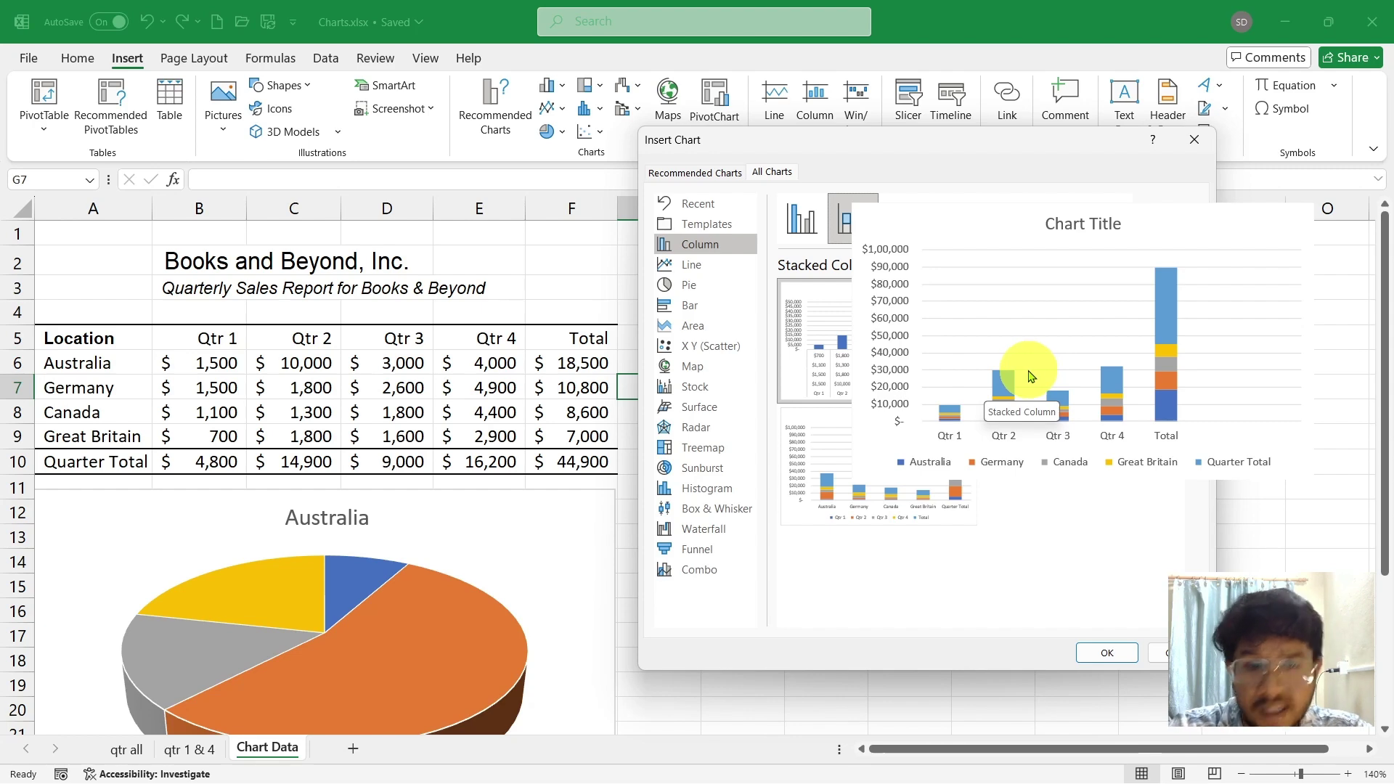
key("Escape")
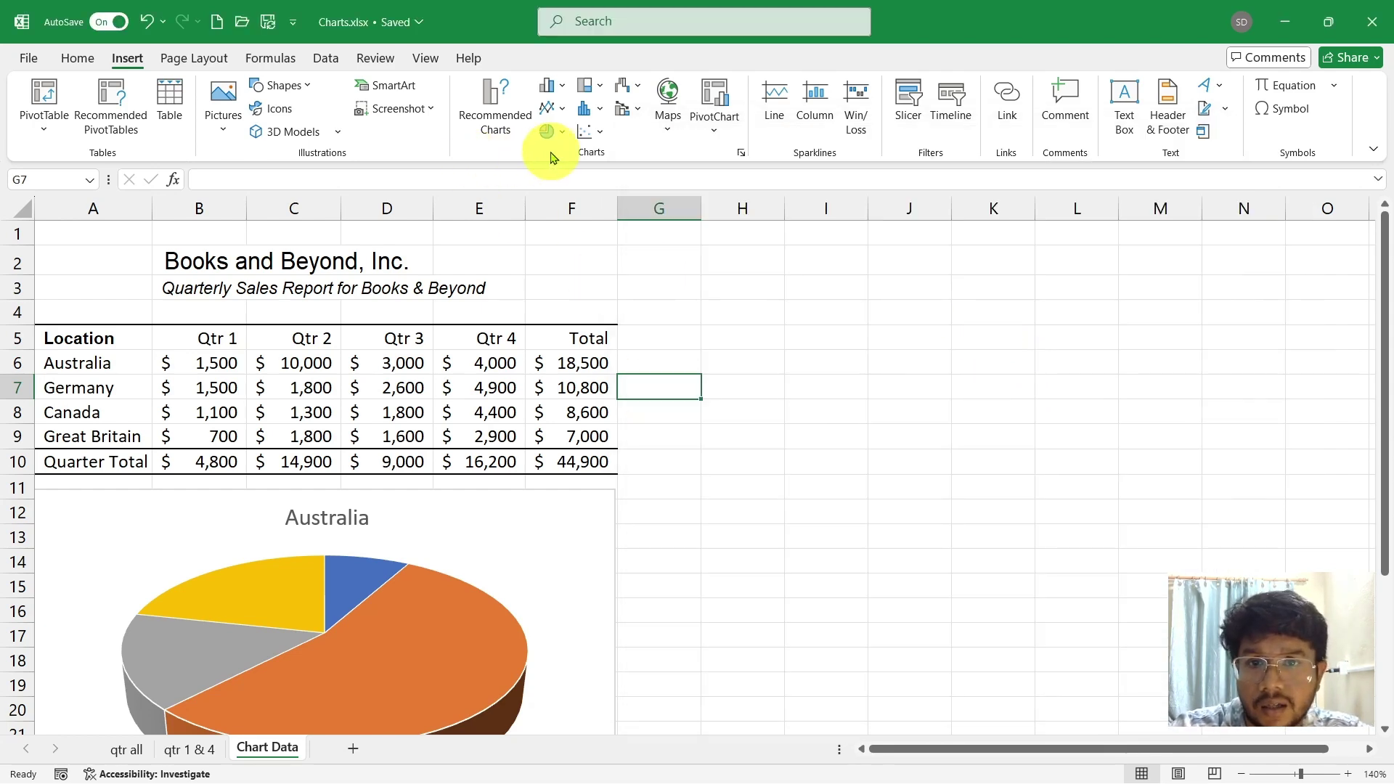
- Reopen the full chart type list and preview the remaining column subtypes, from 100% Stacked Column through 3-D Column
left_click(742, 155)
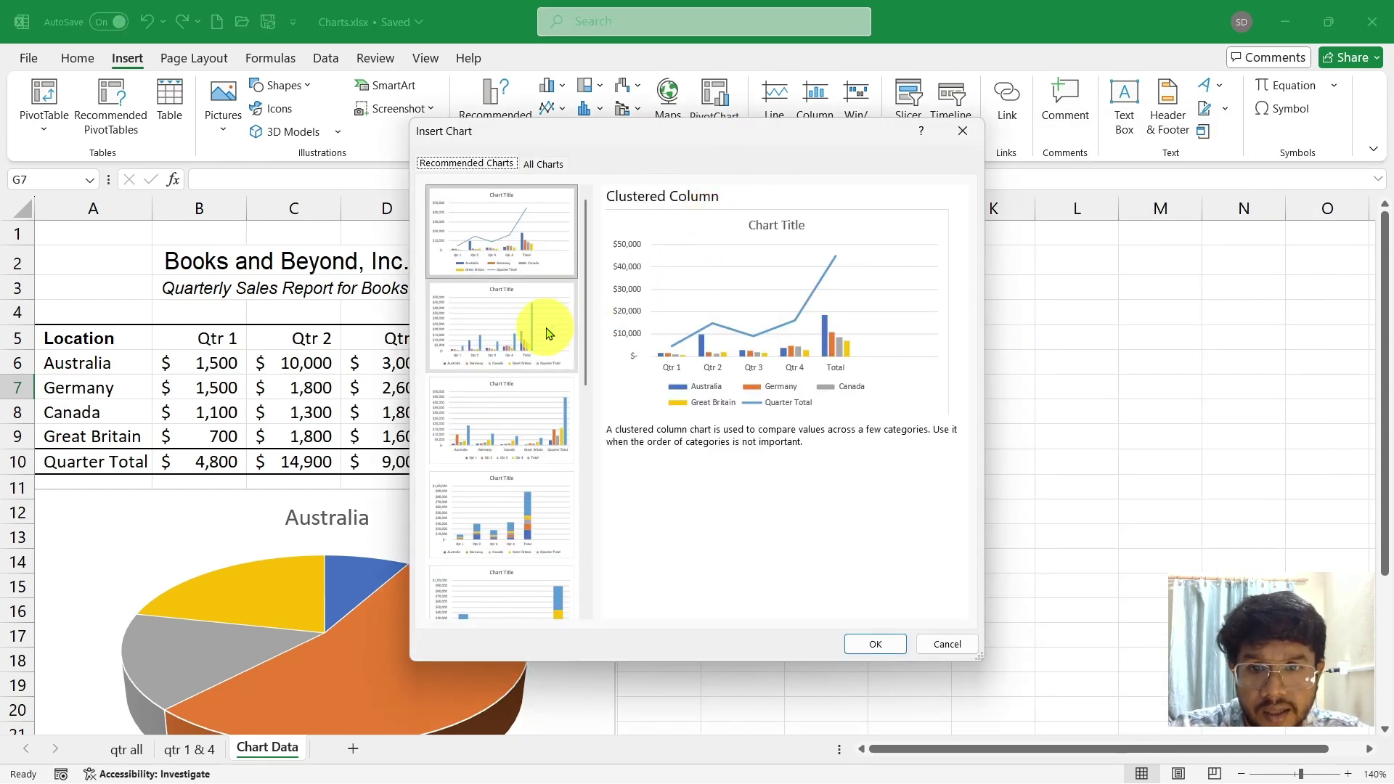
left_click(526, 171)
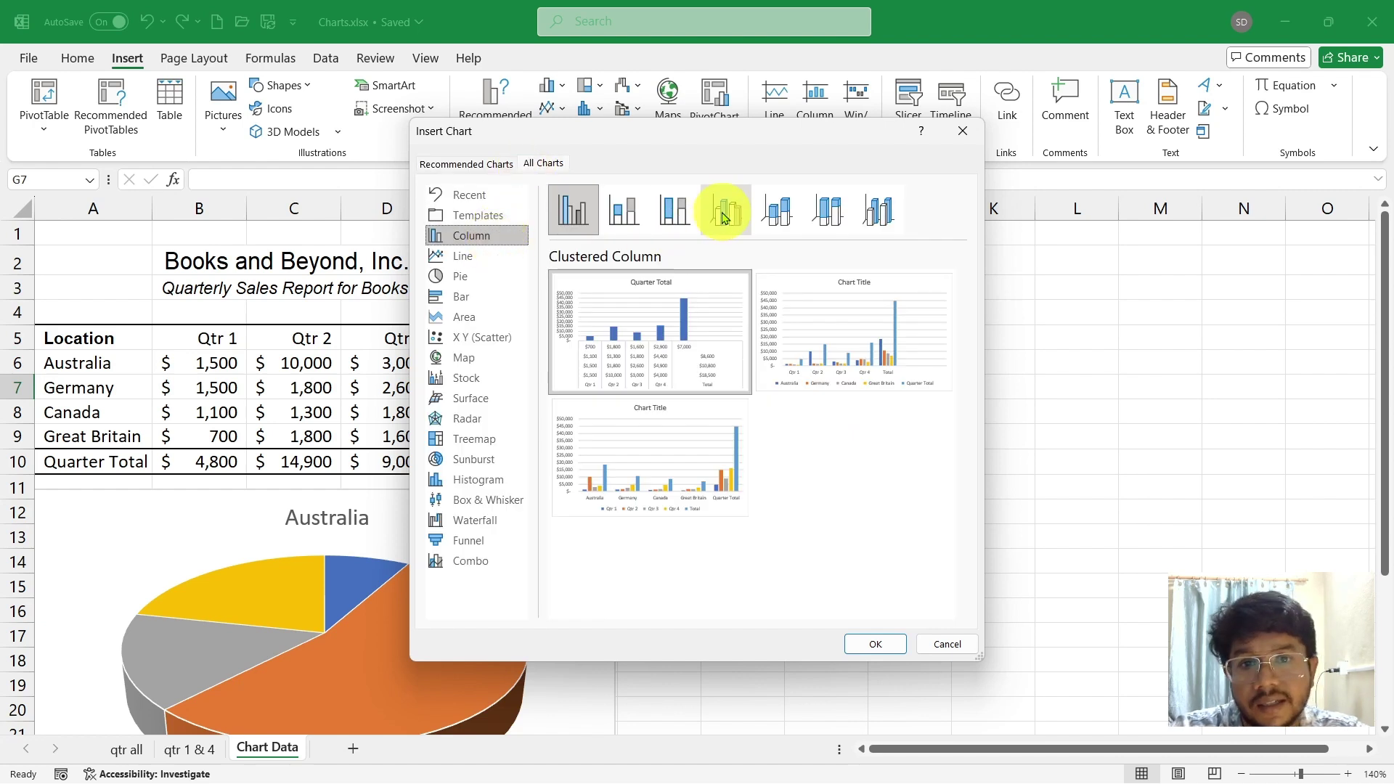
left_click(674, 212)
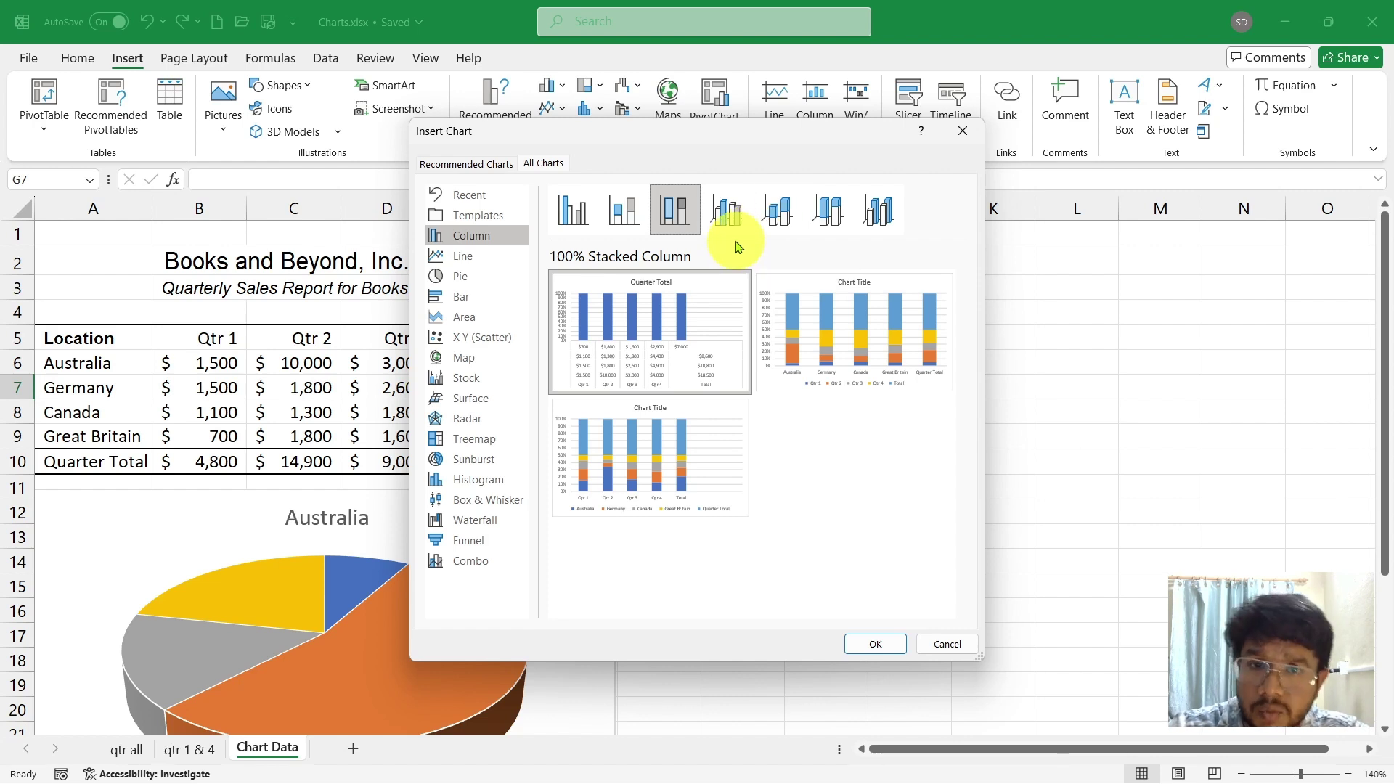
left_click(728, 220)
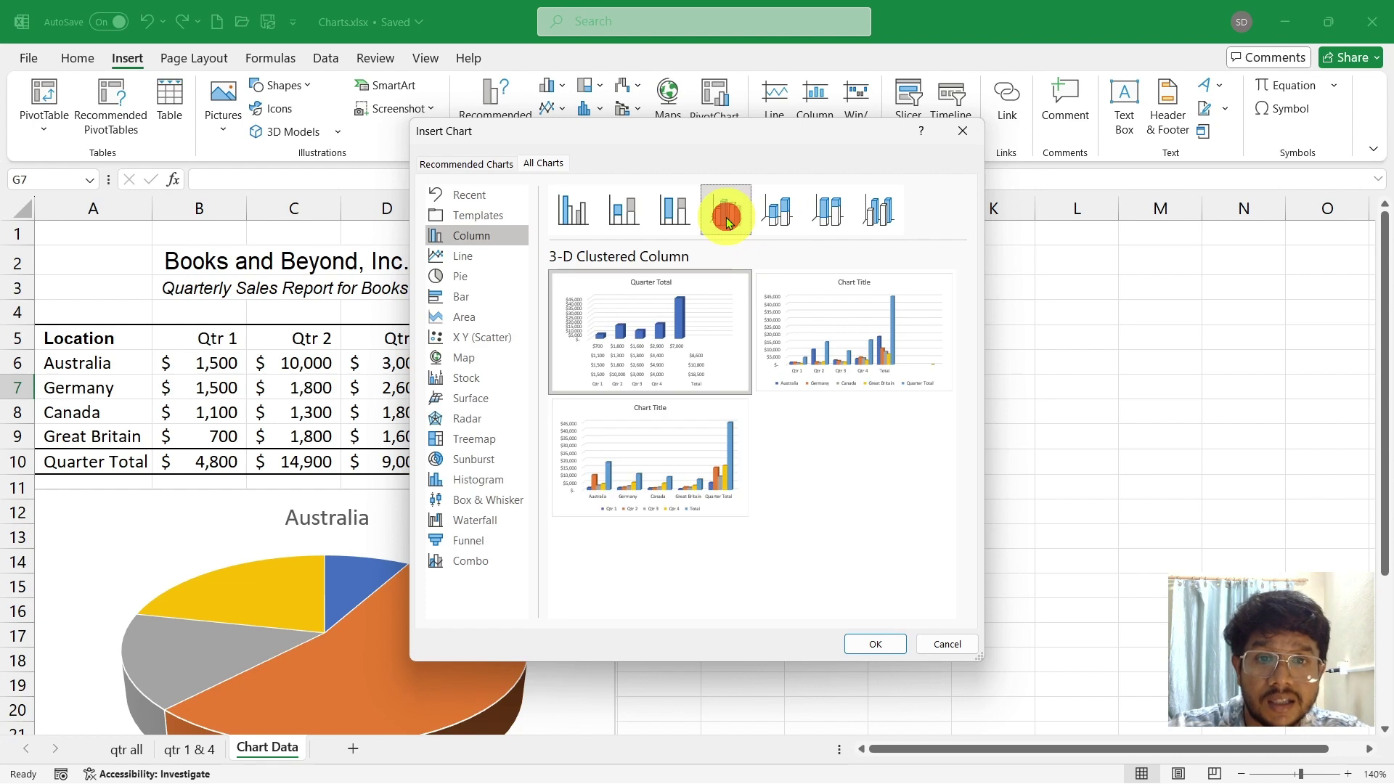
mouse_move(576, 337)
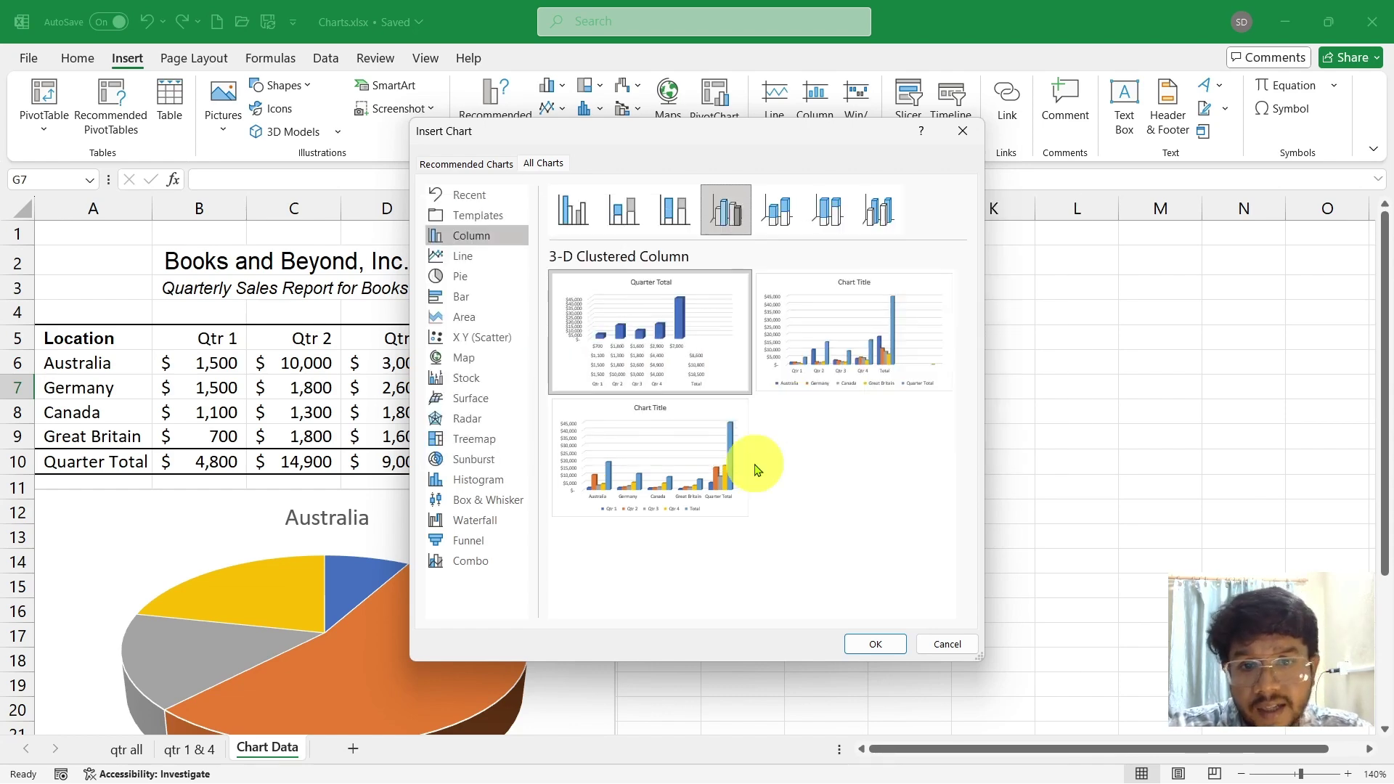
mouse_move(809, 287)
left_click(784, 210)
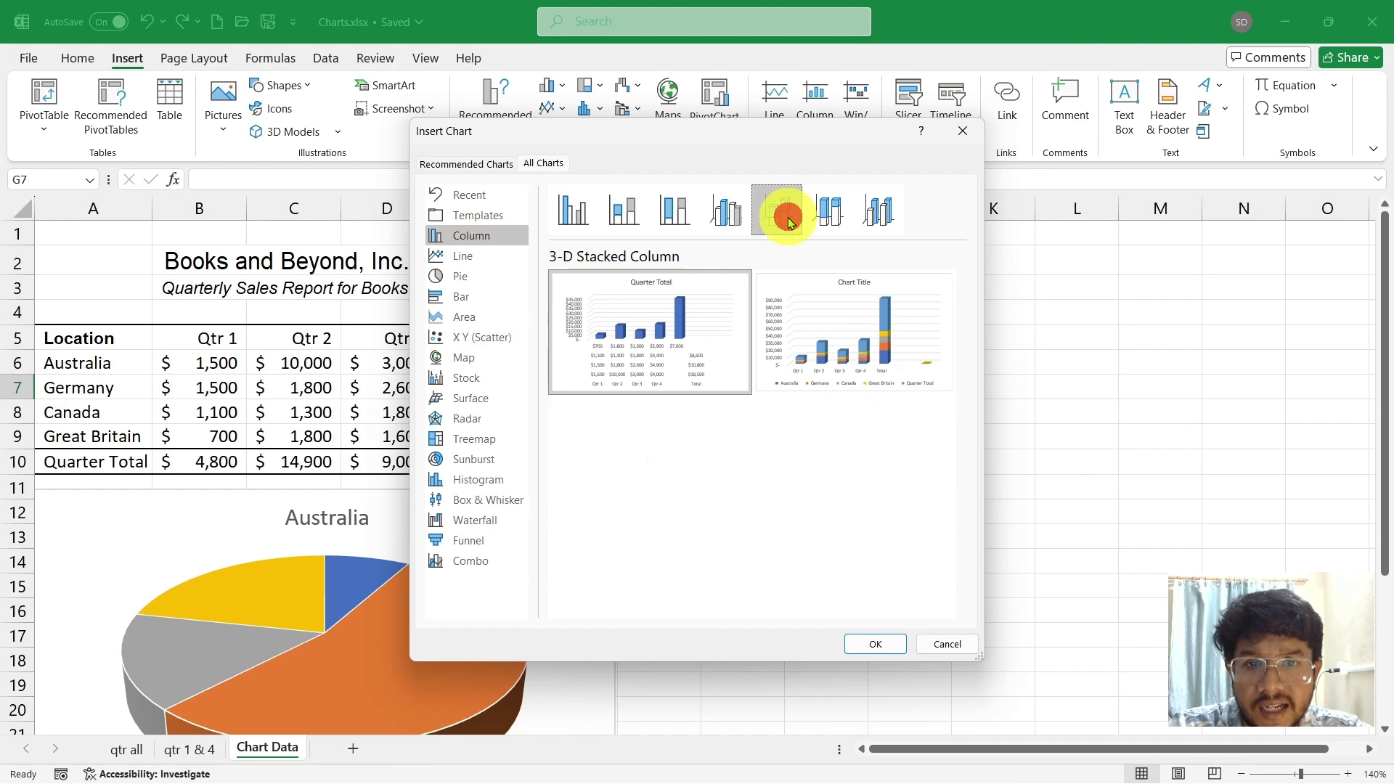
left_click(813, 218)
left_click(876, 211)
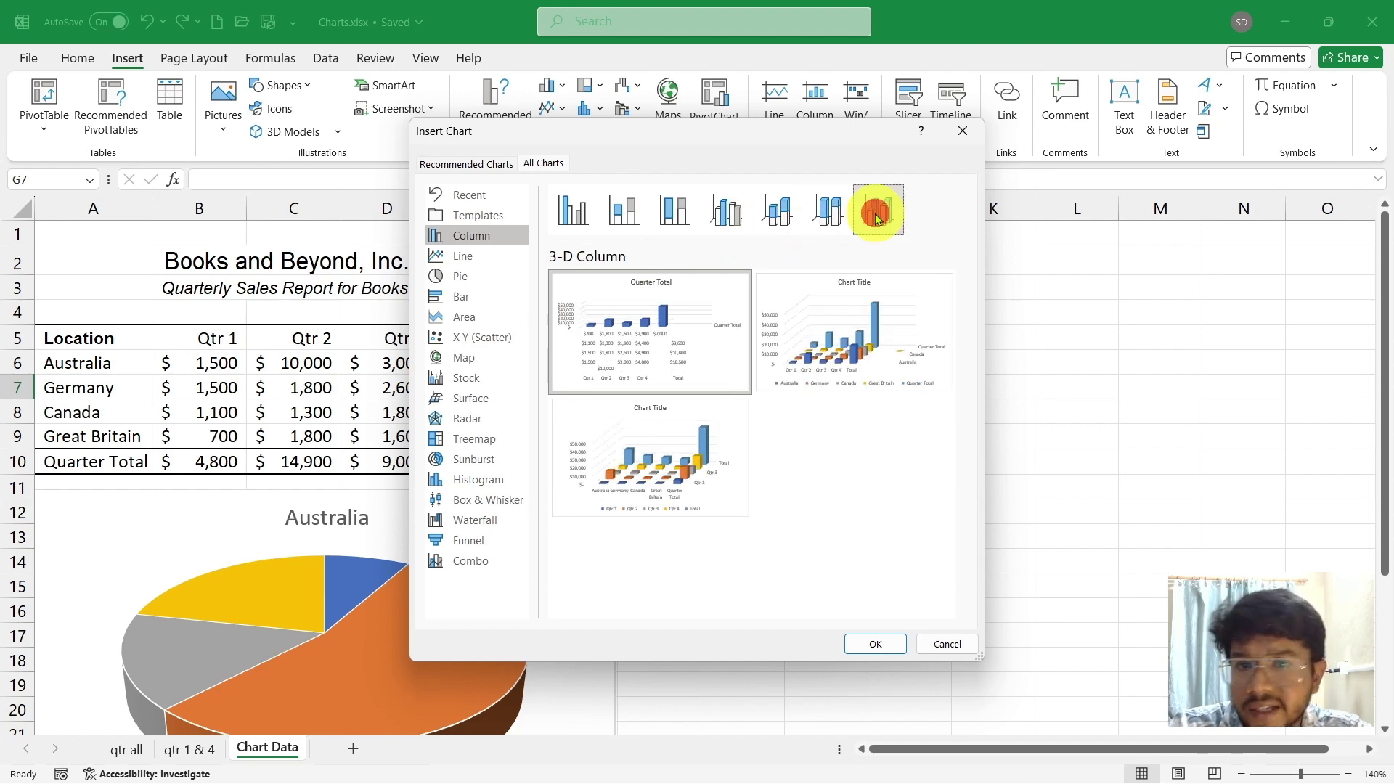
- Preview the Line, Stacked Line and 100% Stacked Line chart subtypes for the sales data
left_click(464, 258)
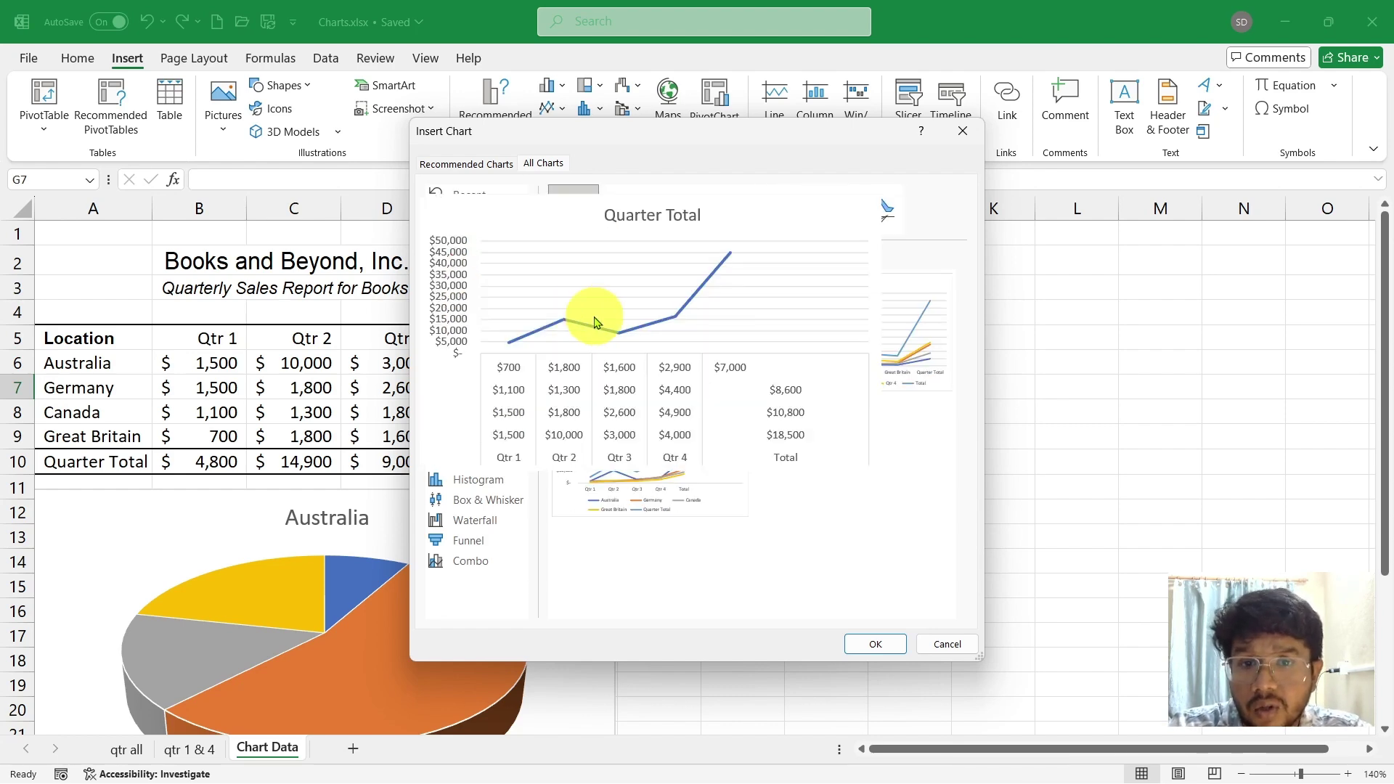
mouse_move(630, 369)
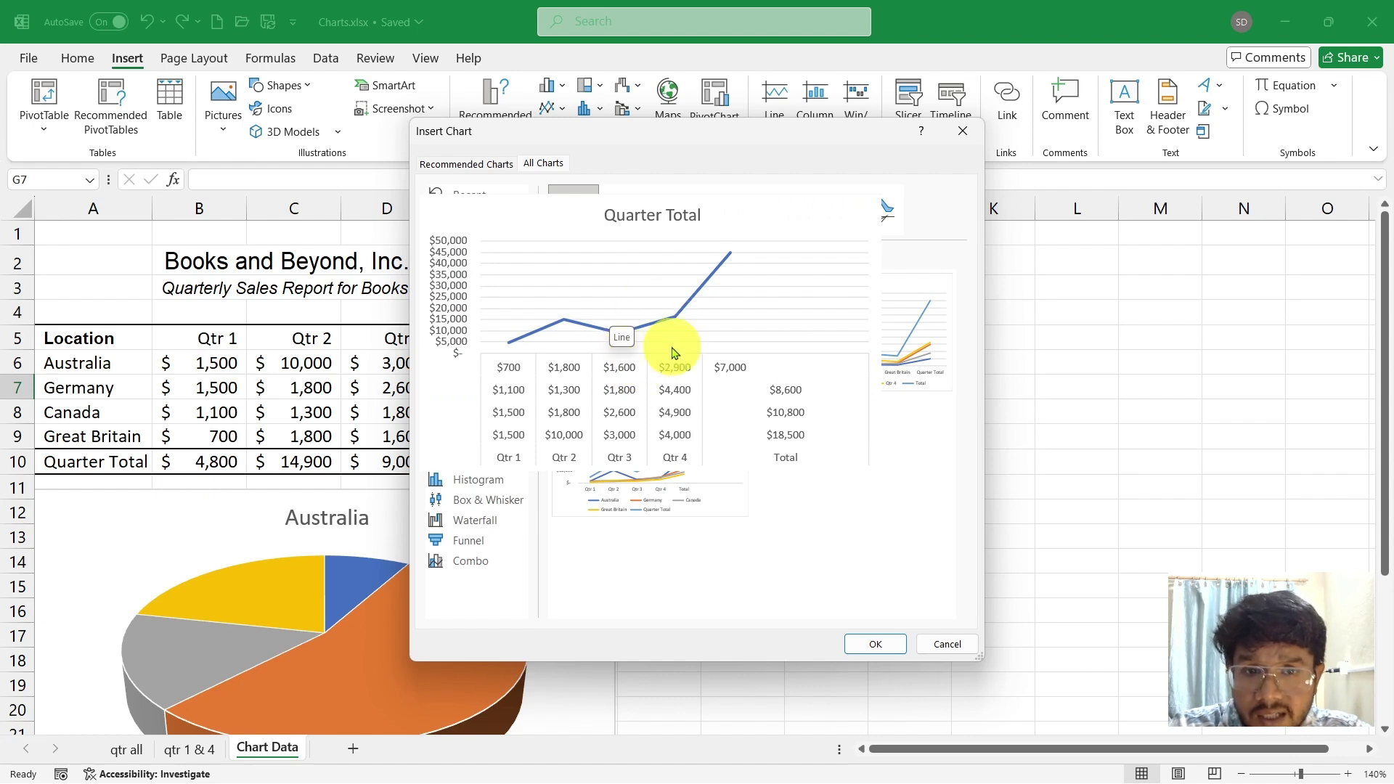
mouse_move(838, 333)
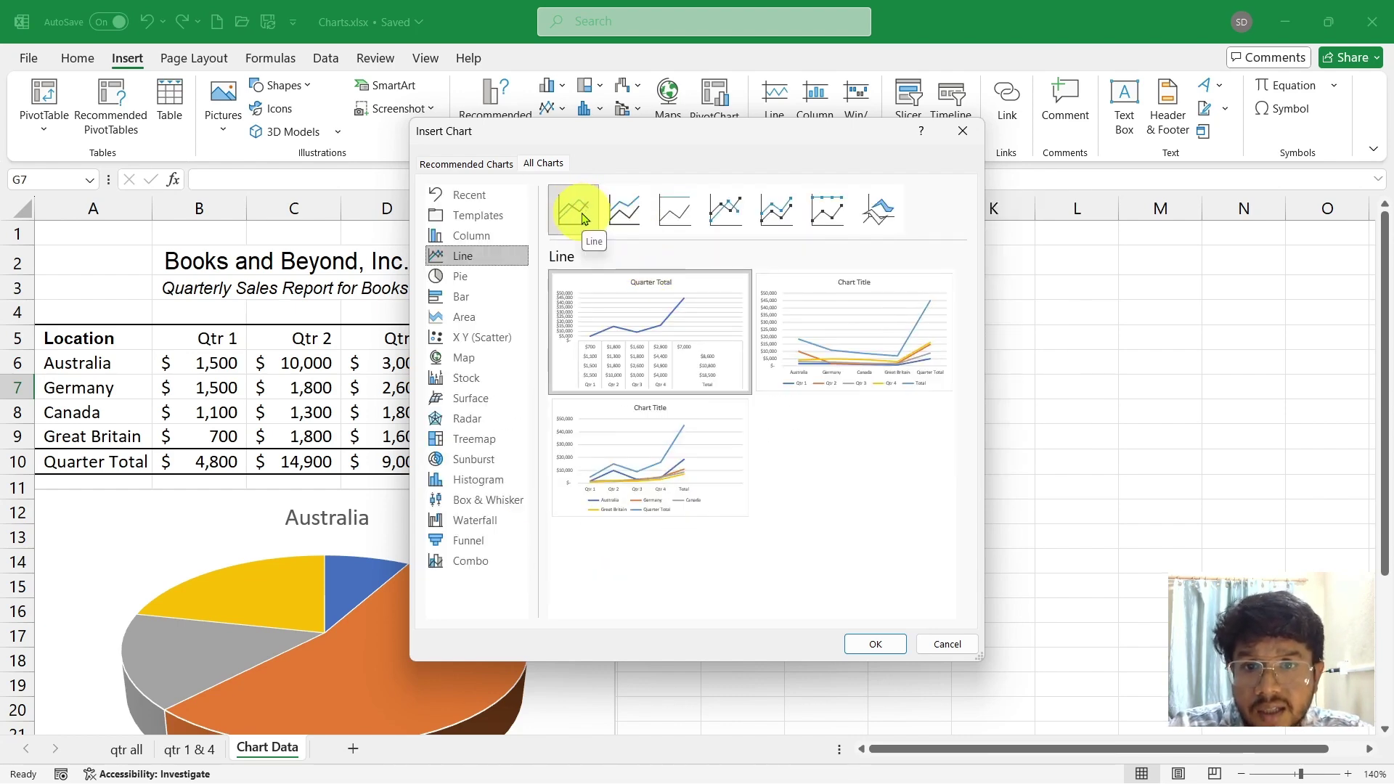
left_click(618, 215)
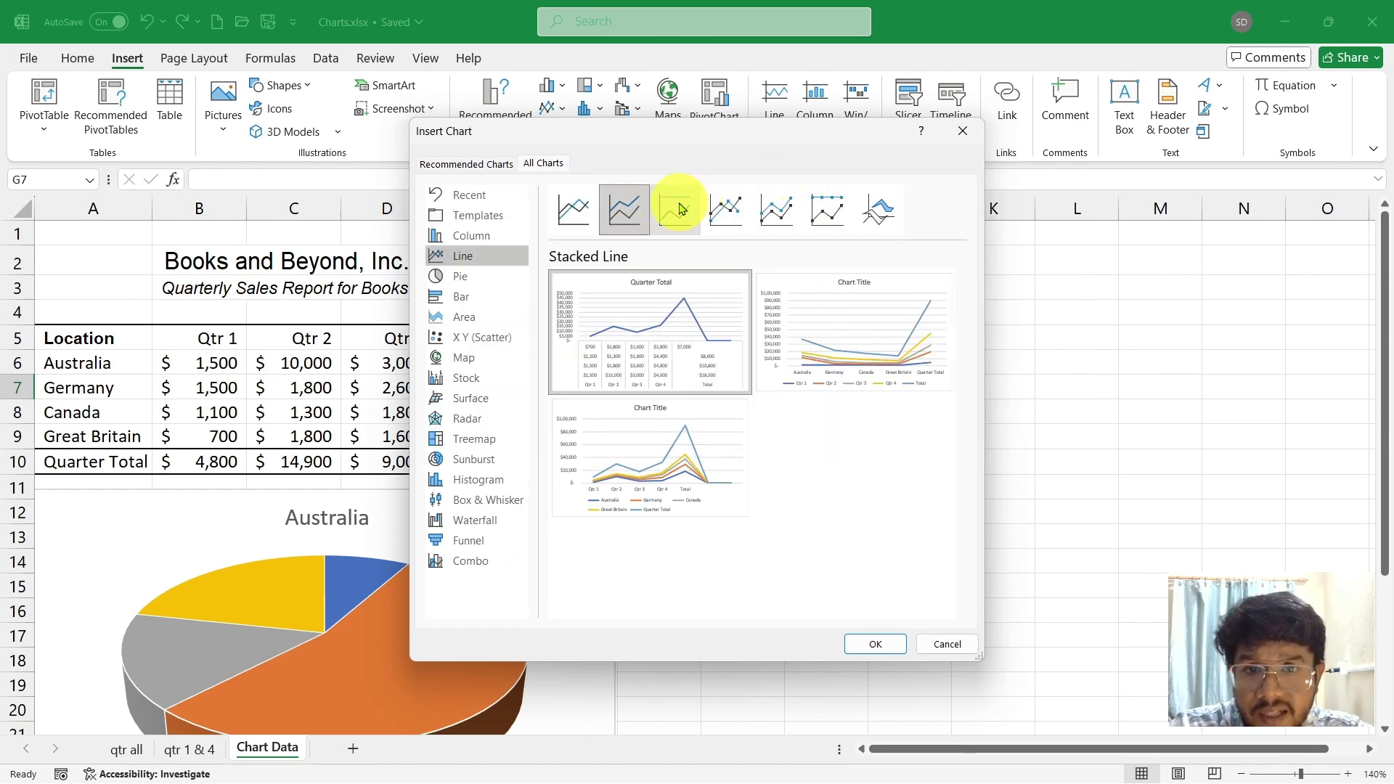
left_click(679, 208)
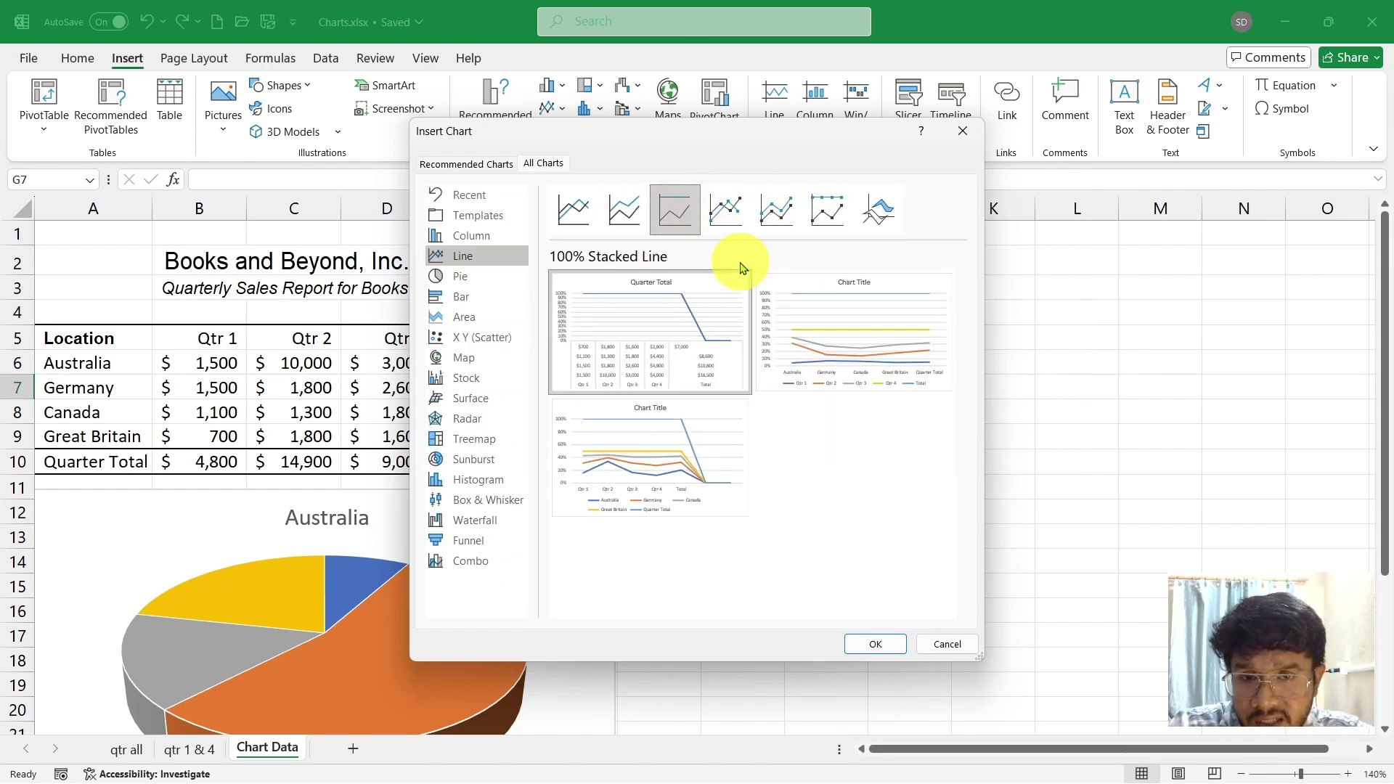
- Compare the enlarged previews of the Line and Line with Markers charts for the sales data
left_click(735, 207)
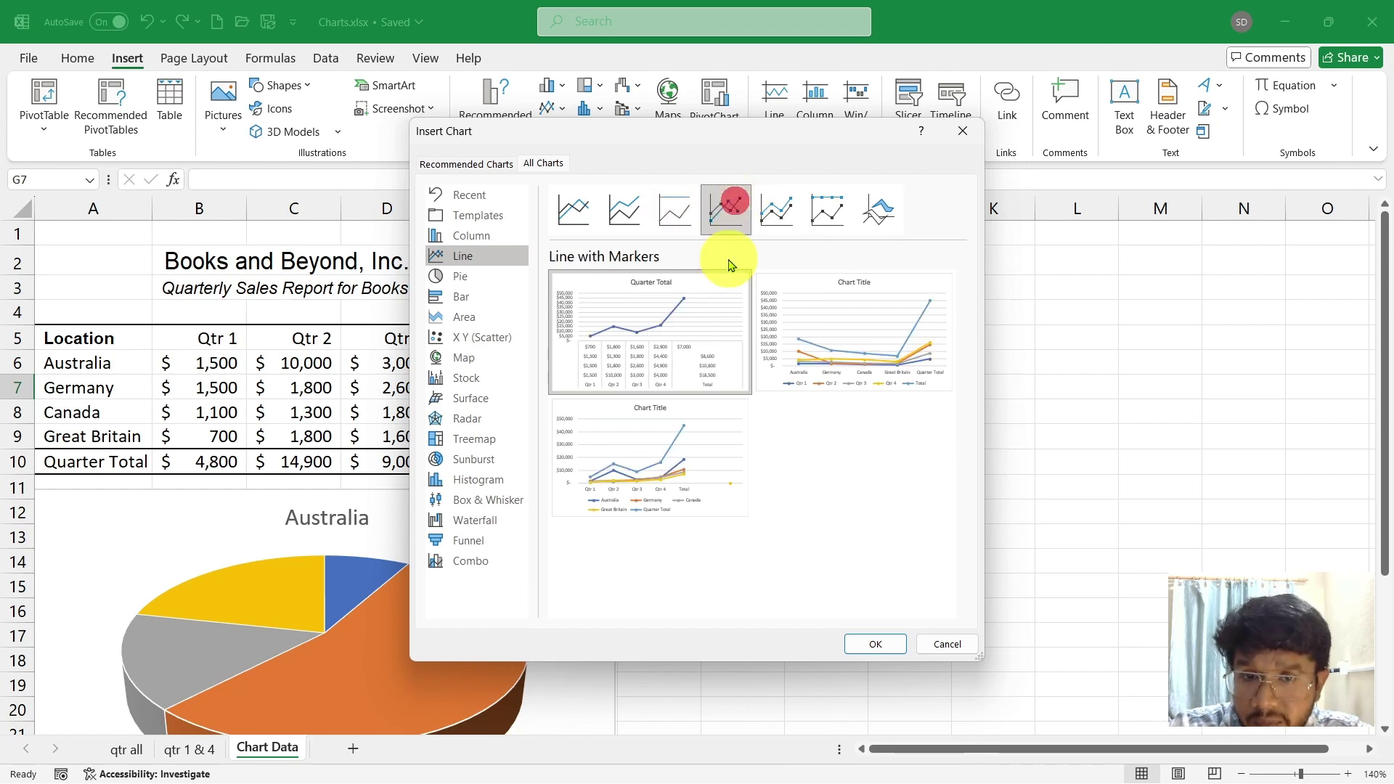
left_click(575, 218)
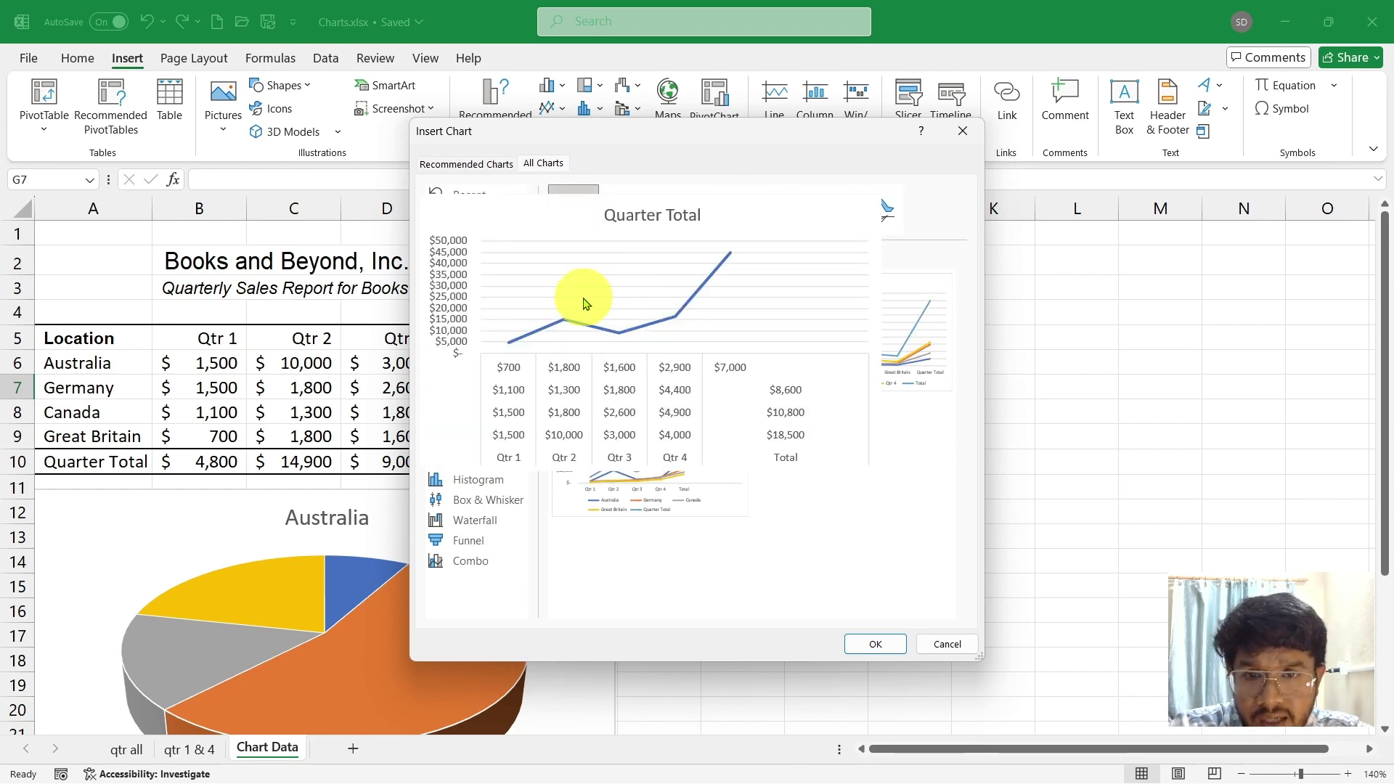
mouse_move(590, 326)
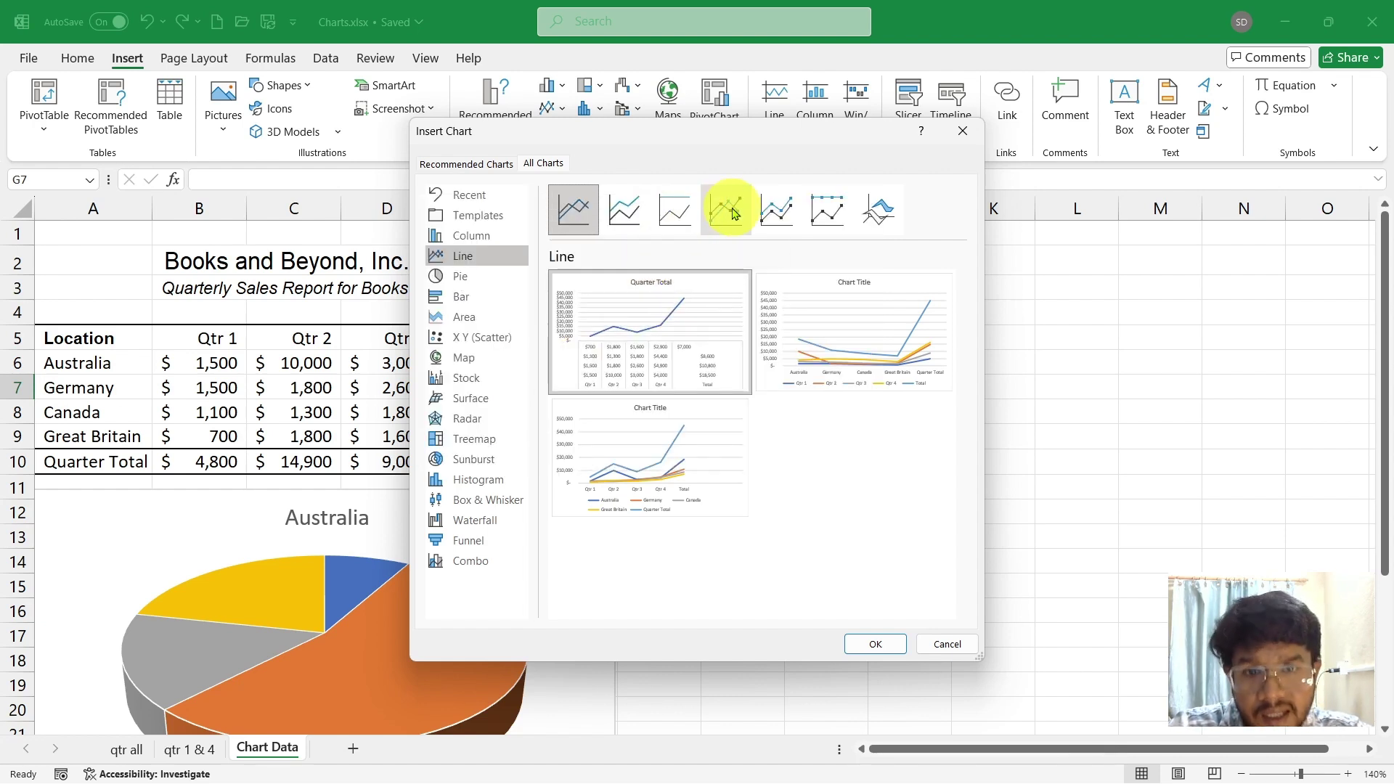
left_click(726, 209)
mouse_move(592, 343)
mouse_move(877, 327)
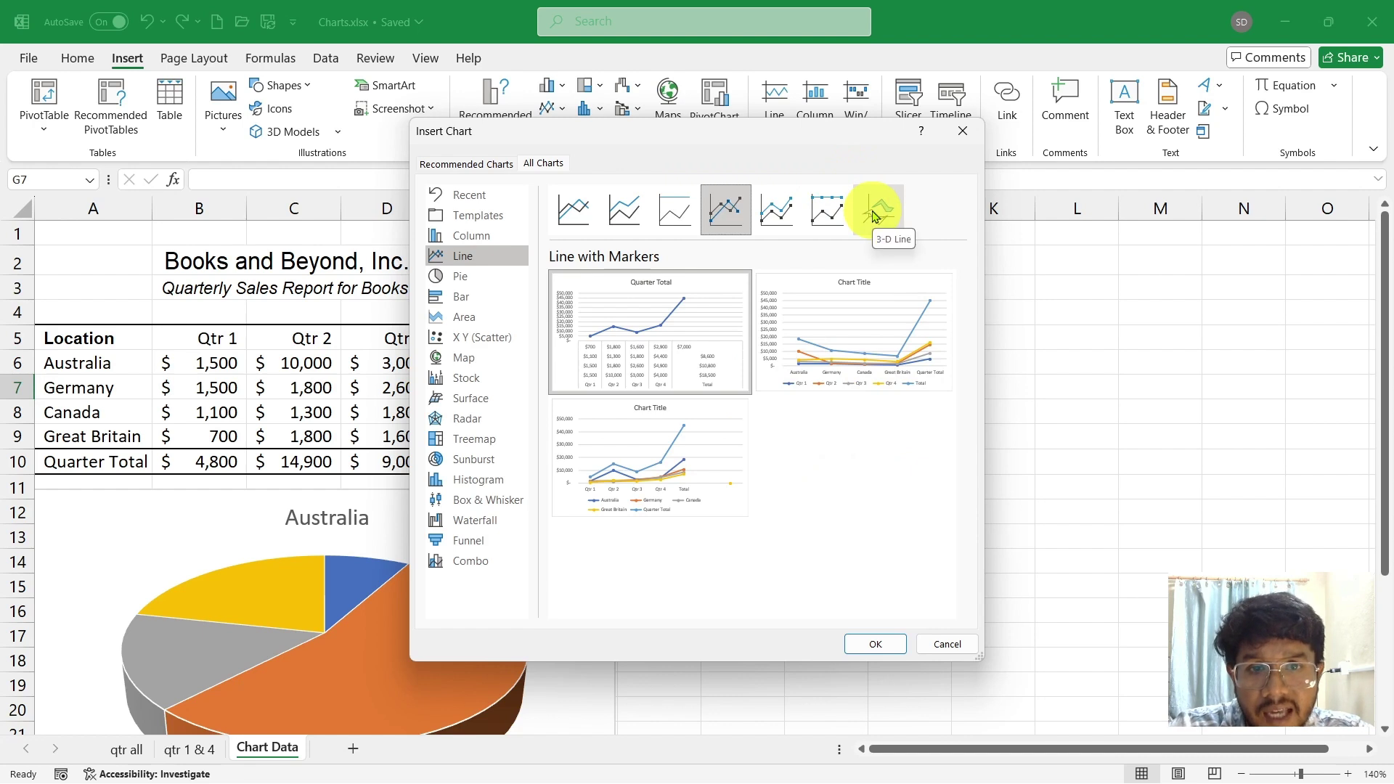
- Preview the remaining line subtypes, including 100% Stacked Line with Markers and 3-D Line
left_click(783, 213)
left_click(828, 212)
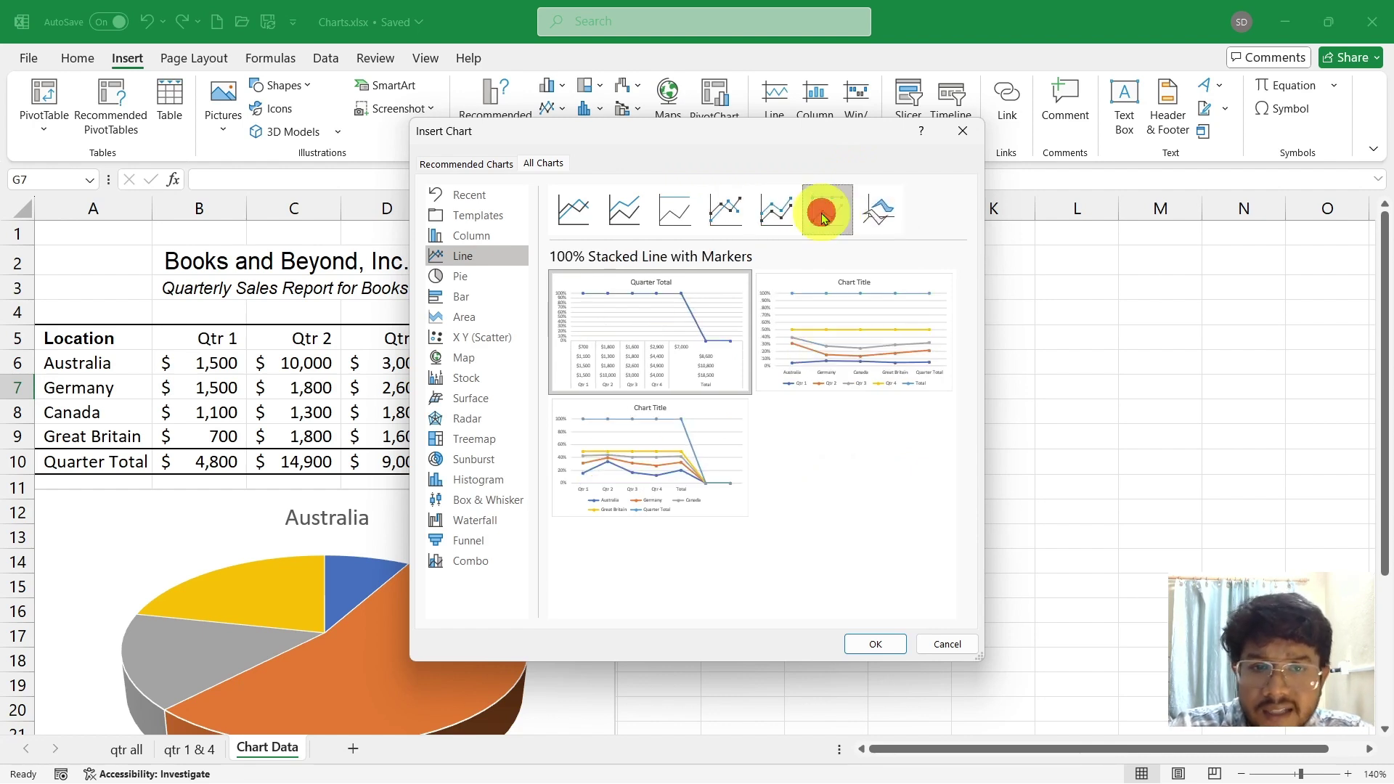
left_click(883, 218)
mouse_move(709, 308)
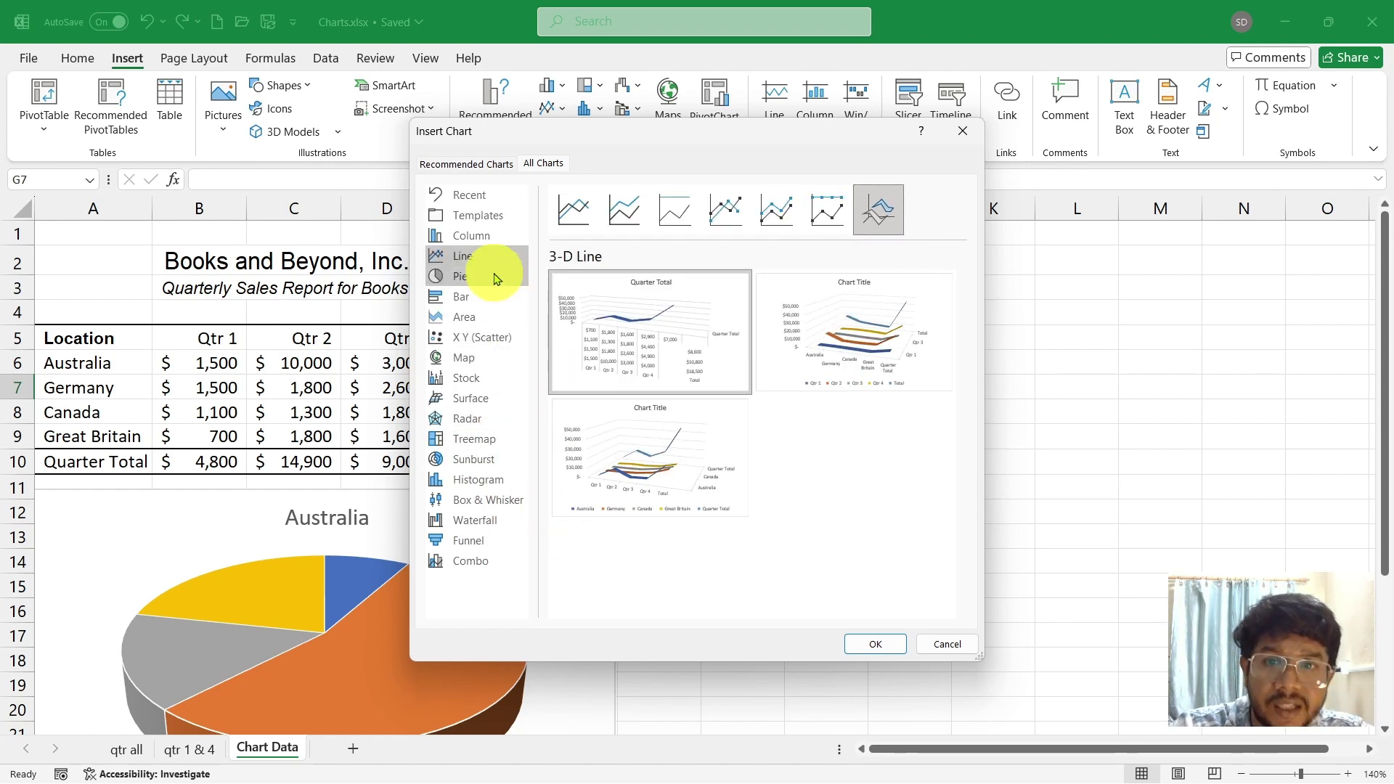
- Preview the Pie, 3-D Pie and Pie of Pie subtypes for the sales data
left_click(494, 282)
mouse_move(638, 336)
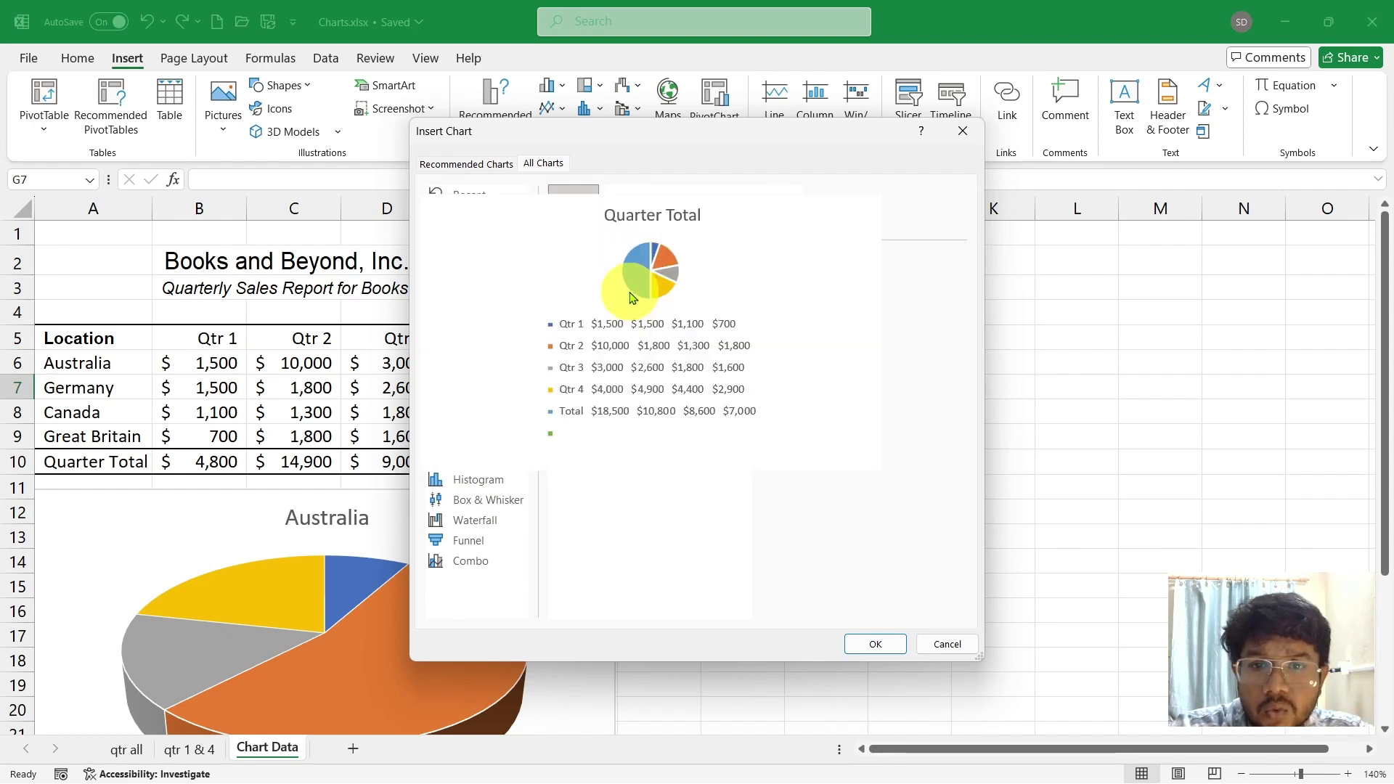
left_click(624, 209)
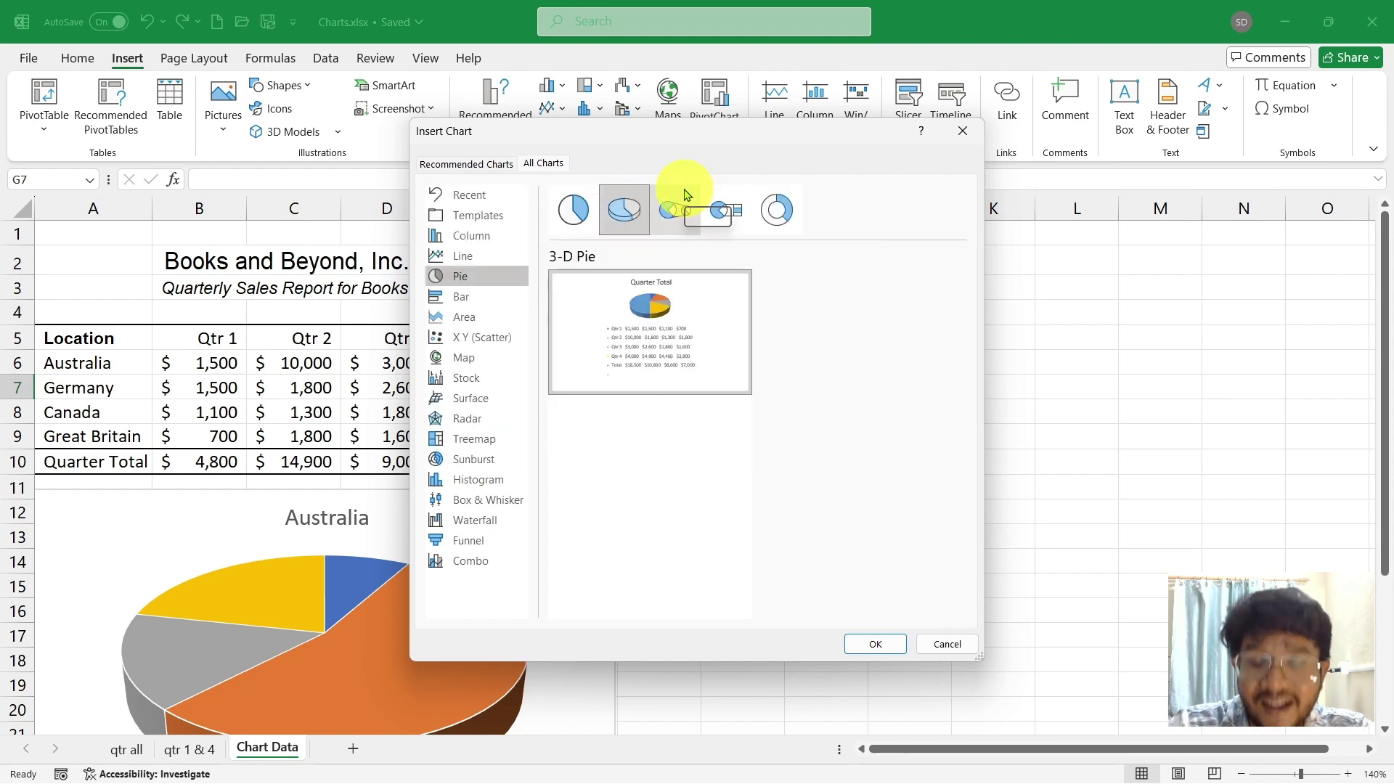
left_click(677, 210)
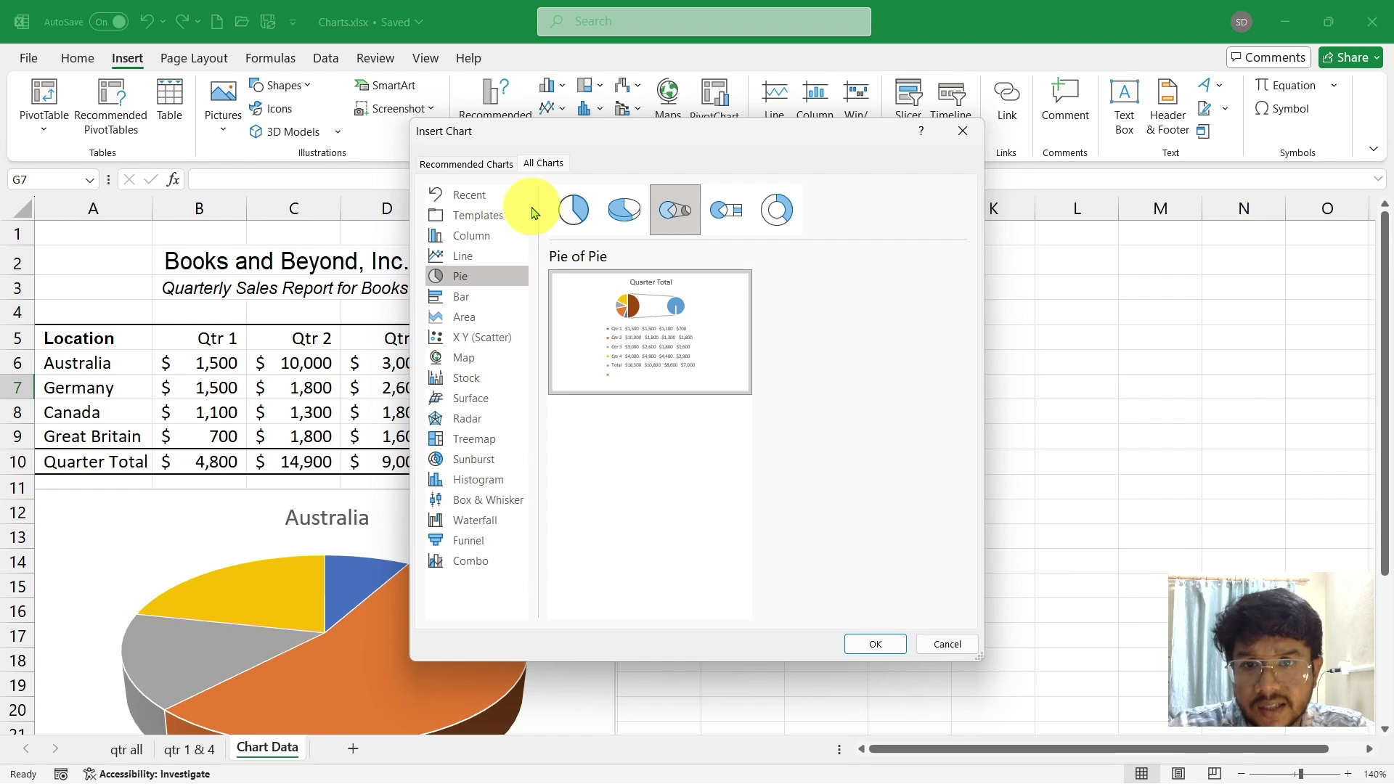
- Move the chart dialog clear of the sales table and preview the Bar of Pie and Doughnut subtypes
left_click_drag(588, 131, 980, 243)
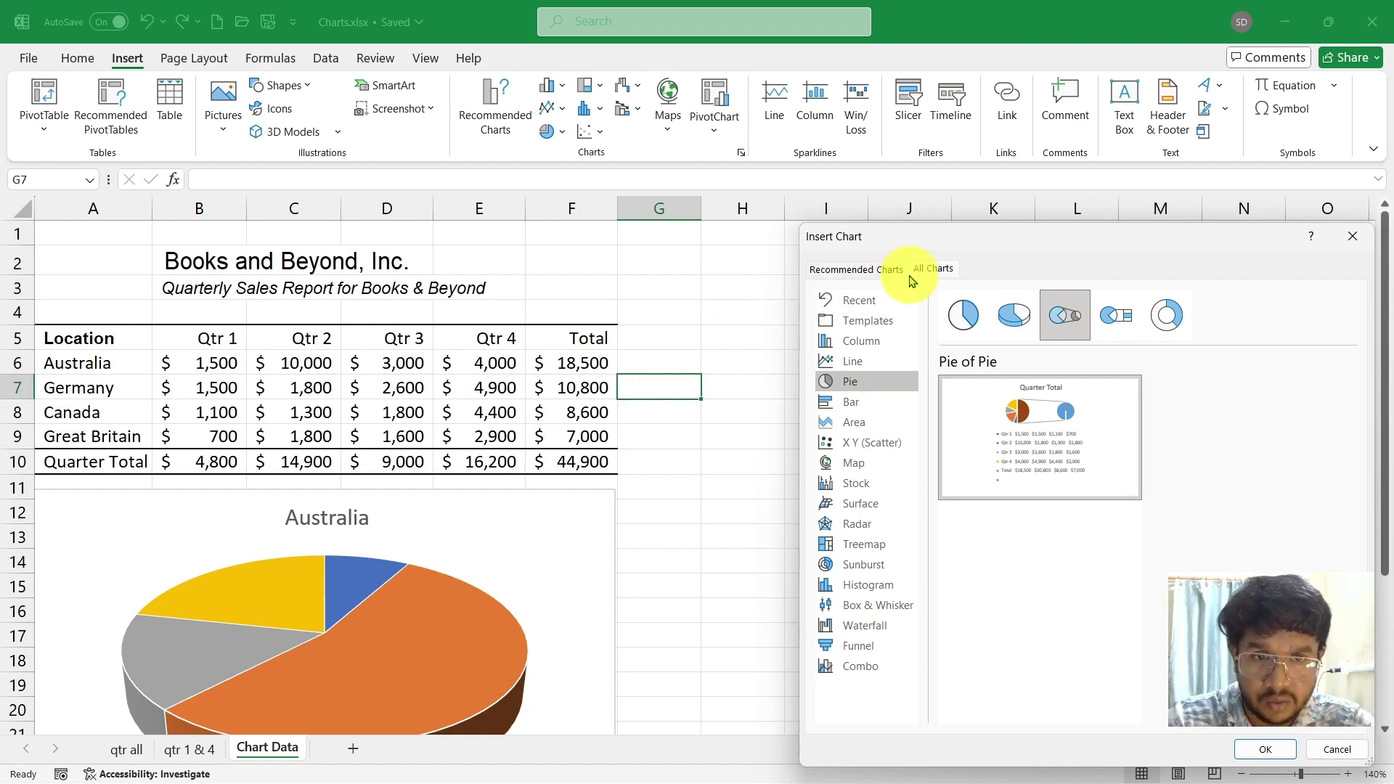
left_click_drag(948, 236, 831, 72)
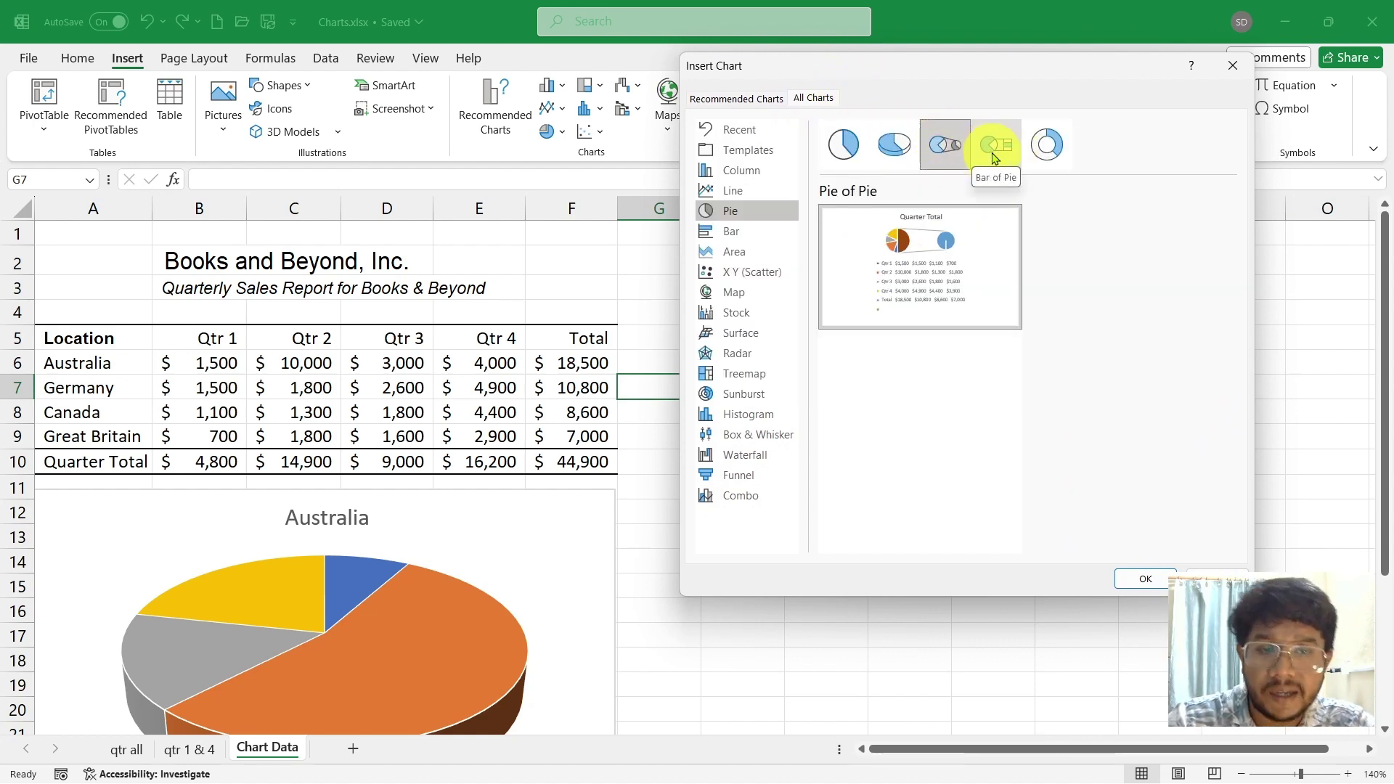
left_click(992, 149)
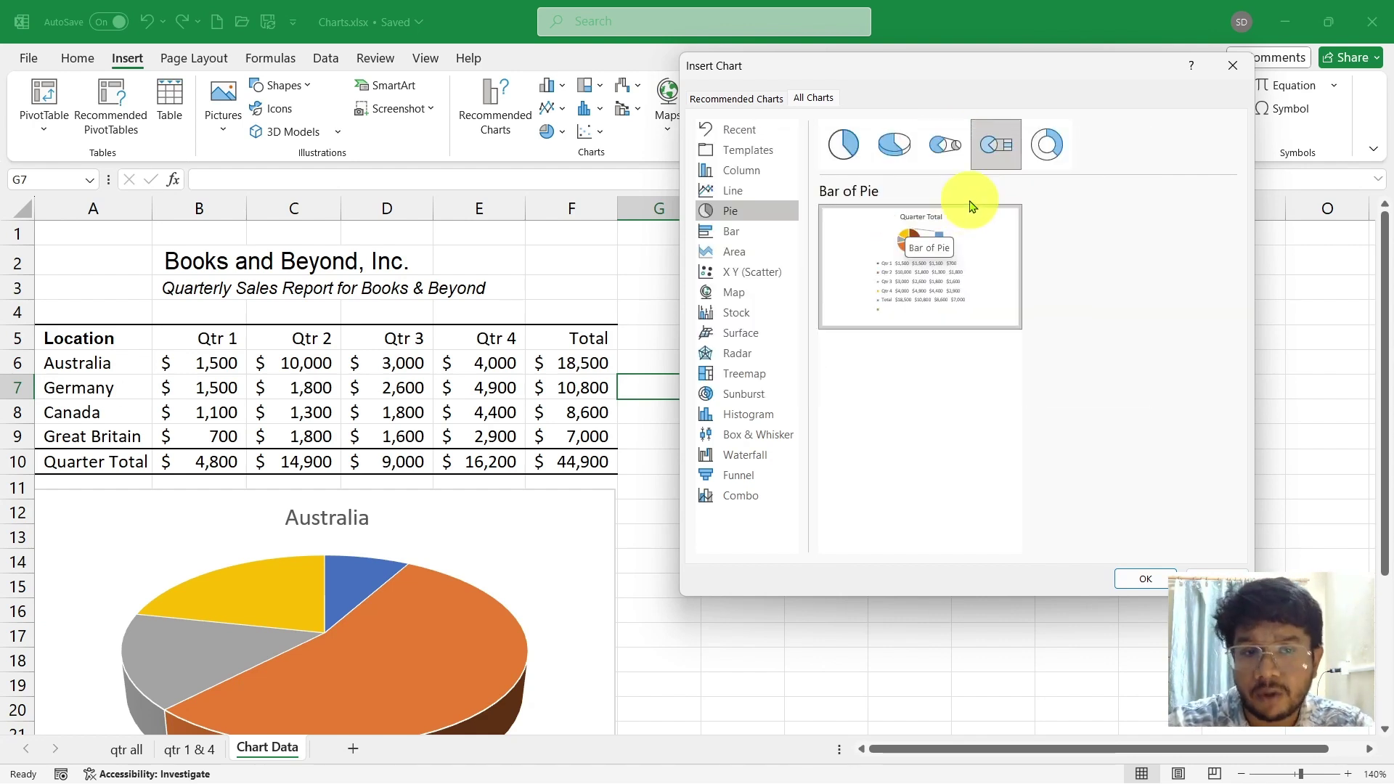
left_click(1048, 159)
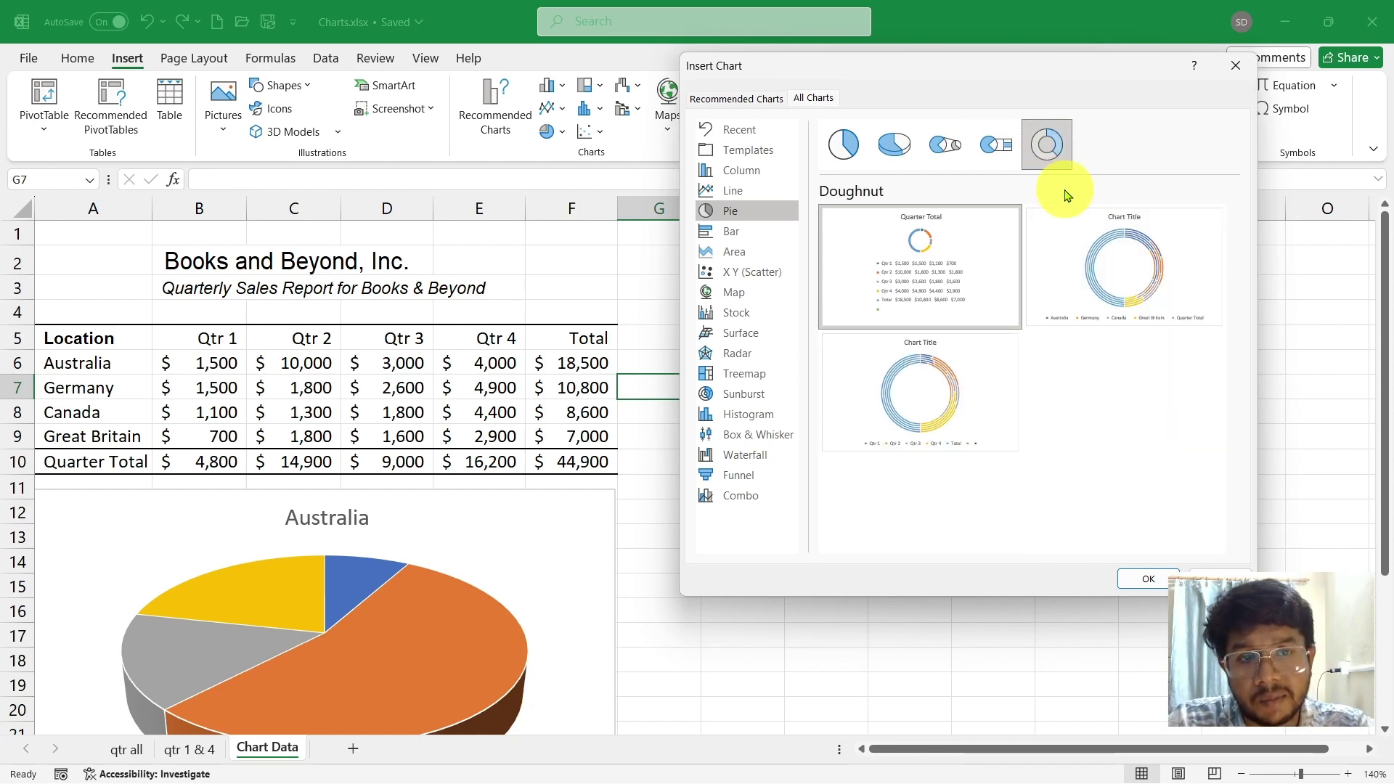
mouse_move(1087, 237)
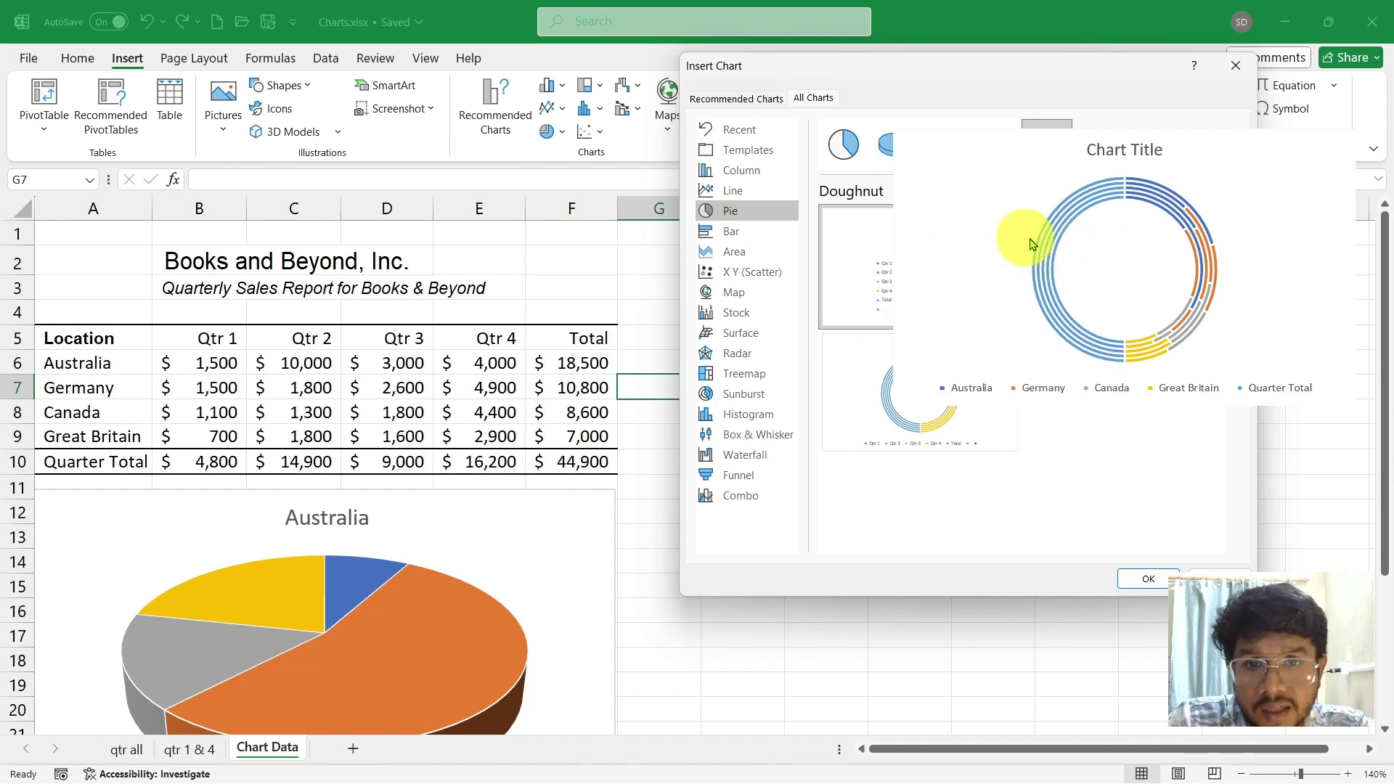
- Preview the bar chart subtypes Clustered Bar, Stacked Bar, 100% Stacked Bar and 3-D Clustered Bar
left_click(742, 231)
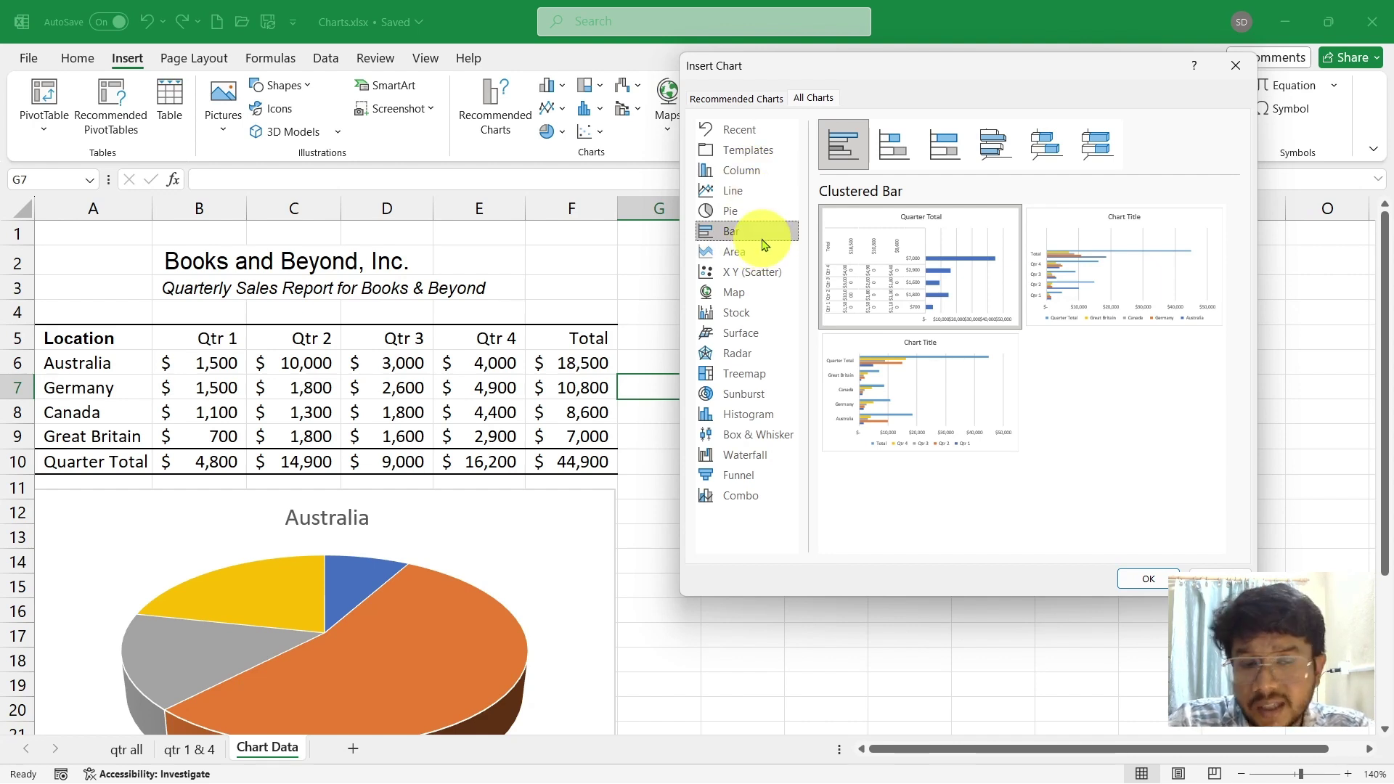
mouse_move(1176, 258)
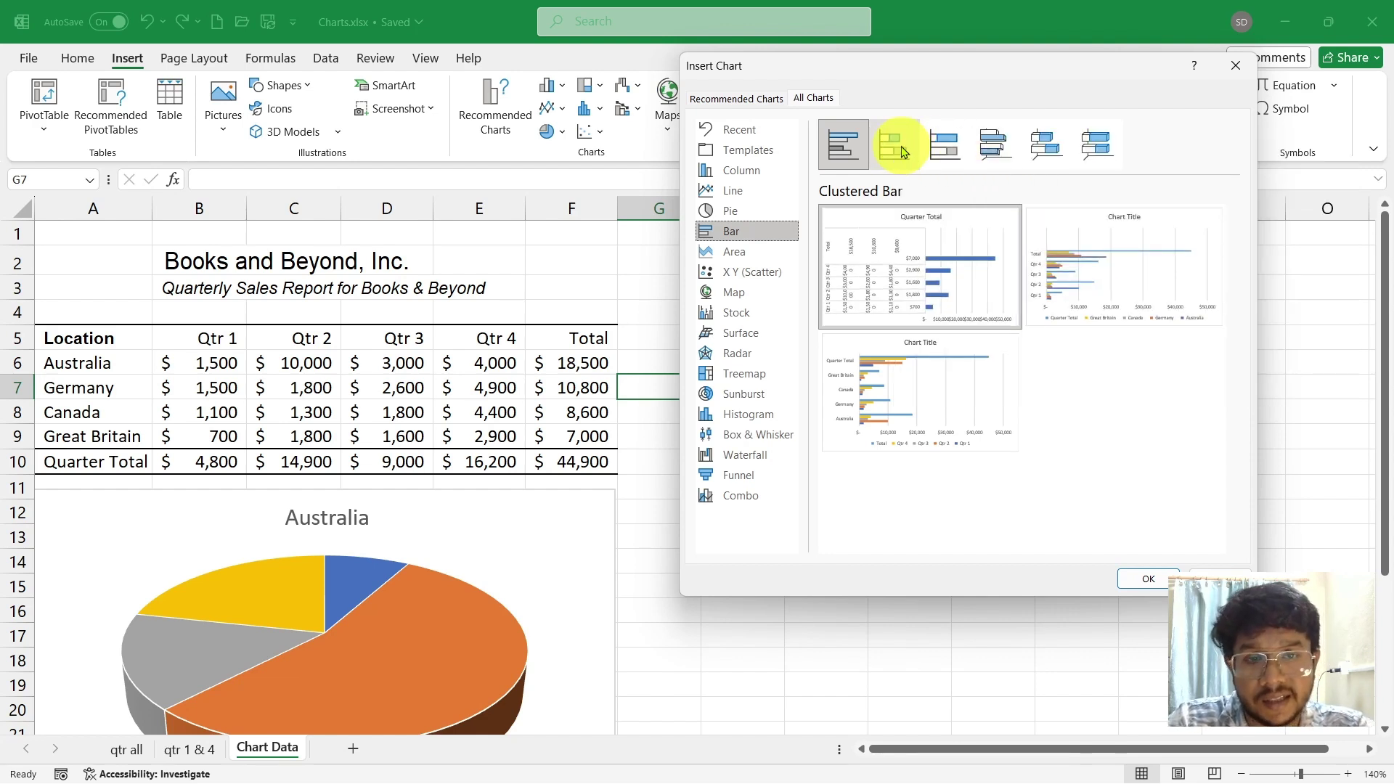
left_click(902, 150)
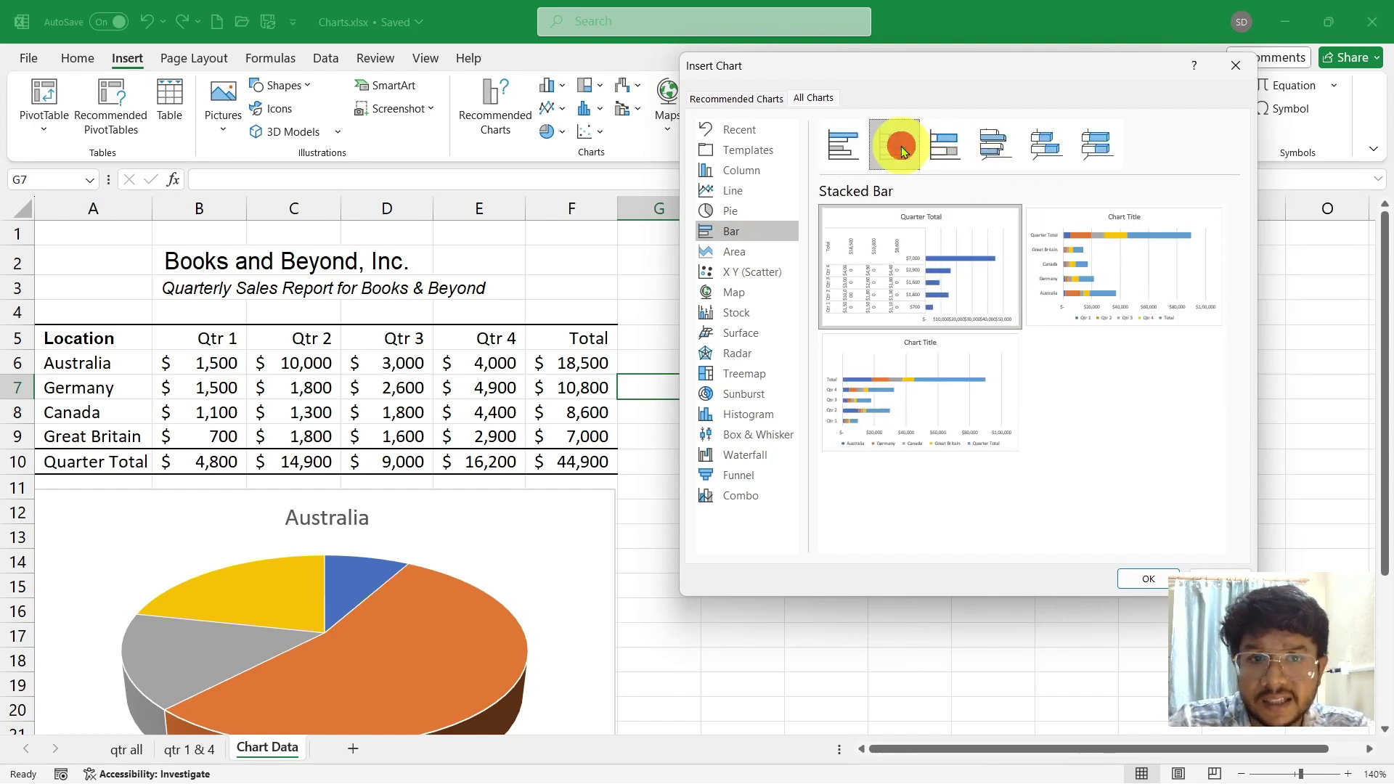
left_click(935, 150)
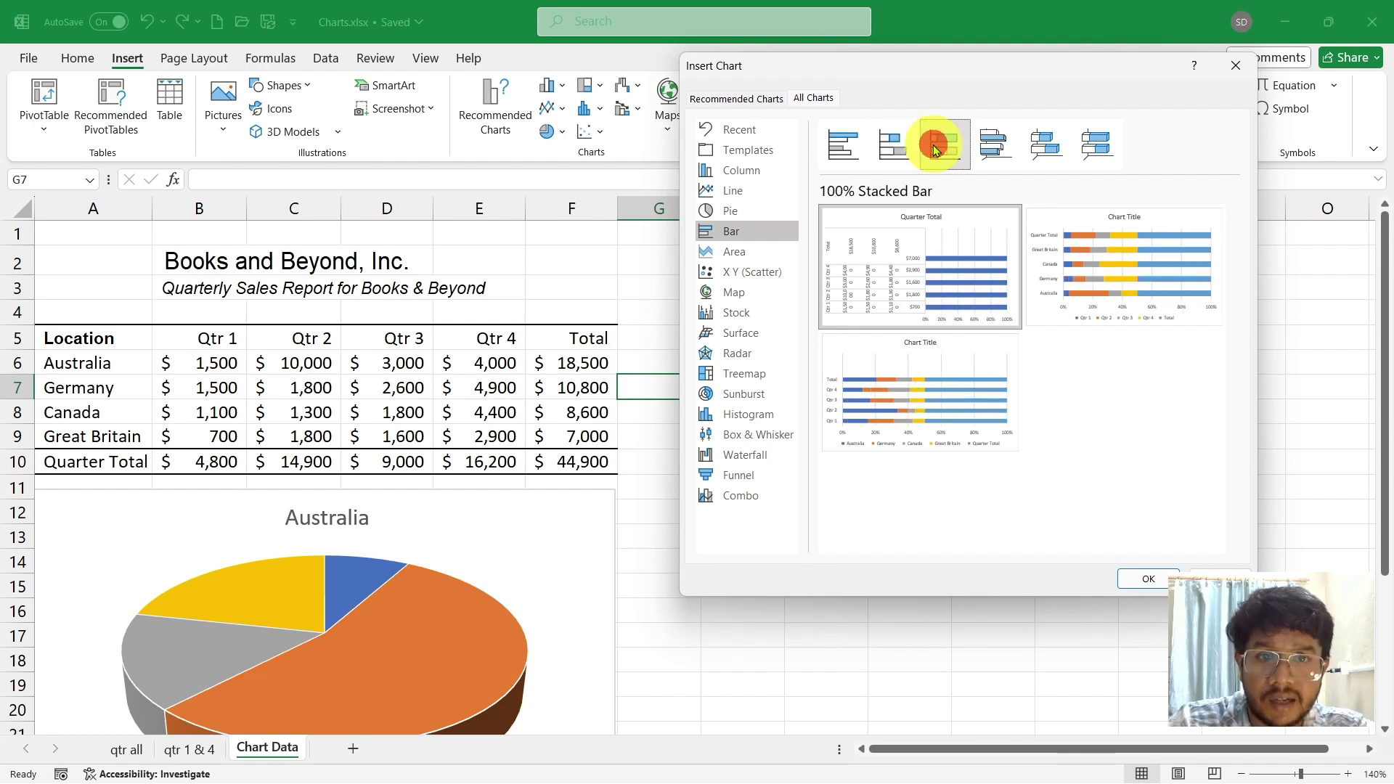
left_click(992, 148)
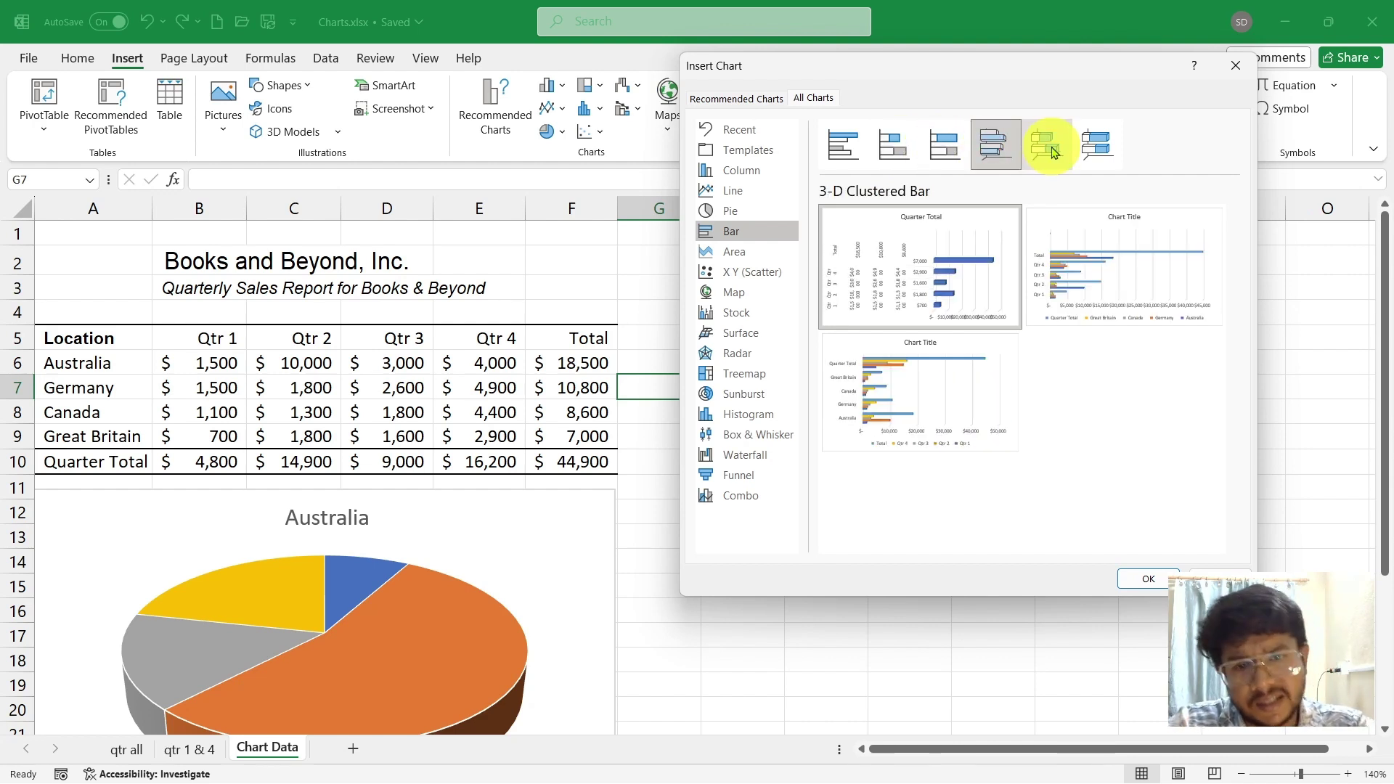
- Preview the Area, Stacked Area, 100% Stacked Area and 3-D Area subtypes for the sales data
left_click(747, 251)
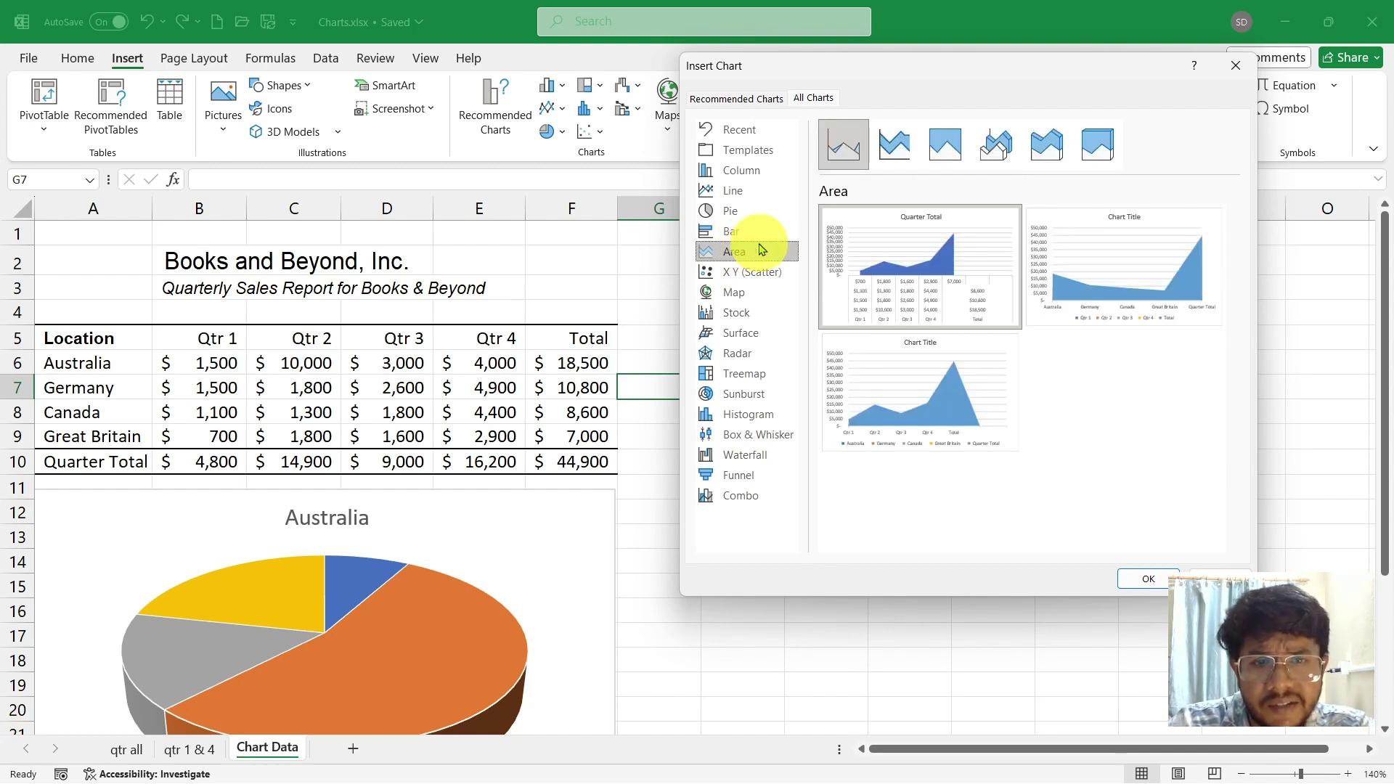
mouse_move(1090, 259)
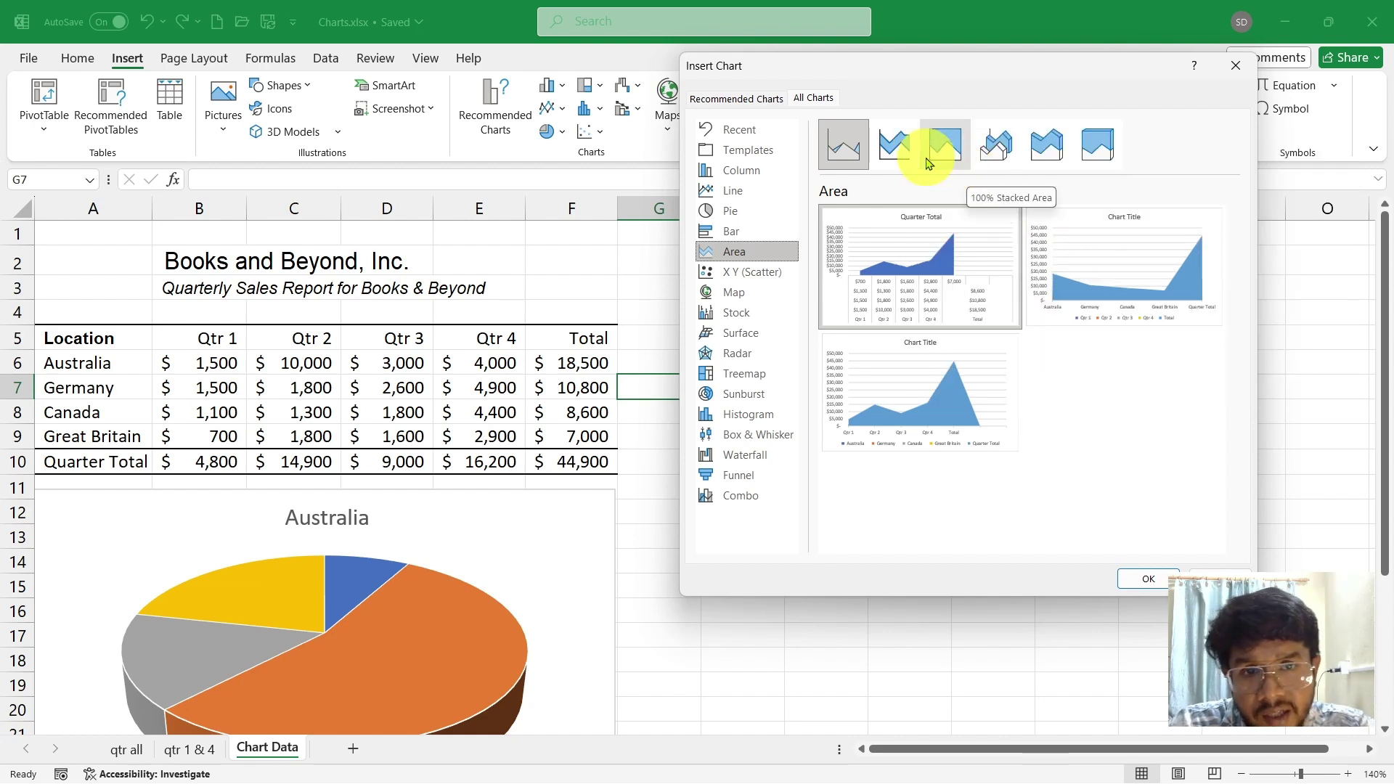
left_click(911, 156)
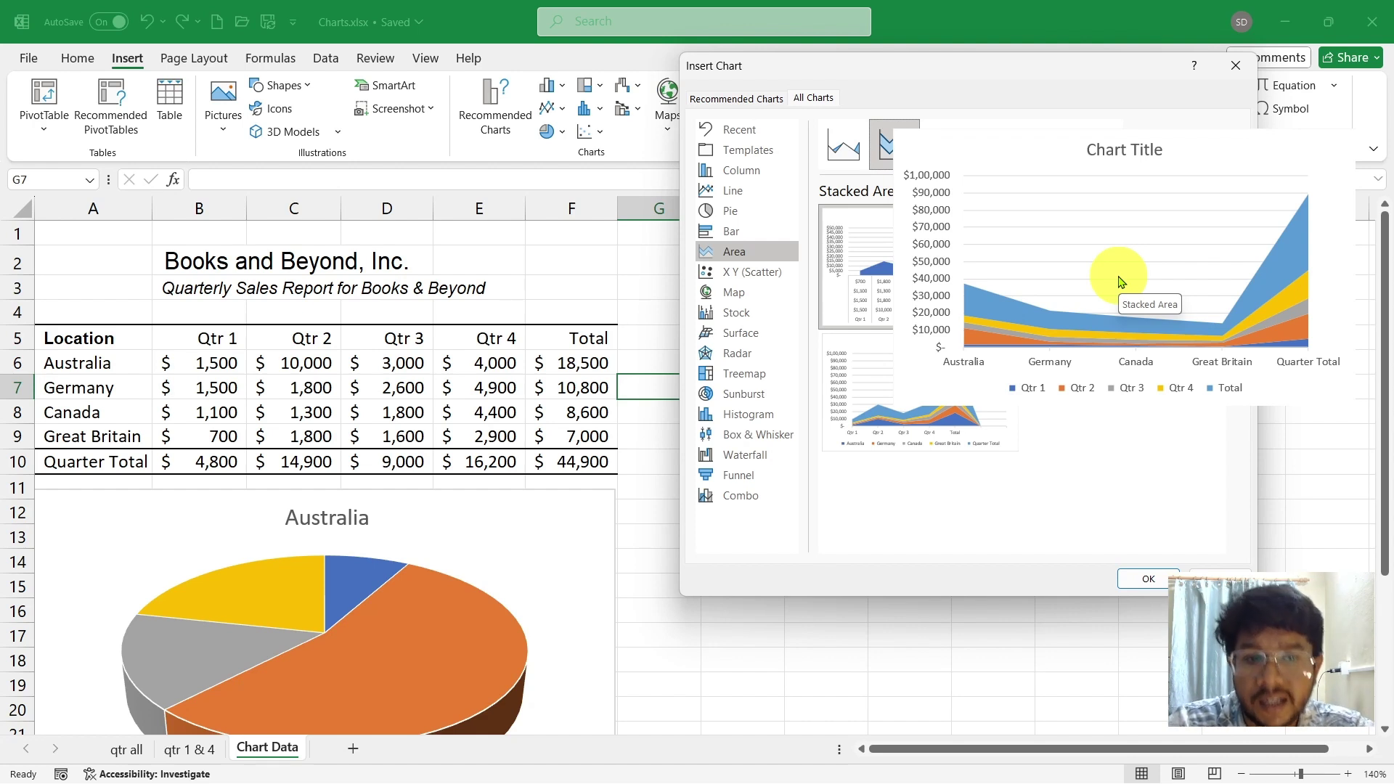
left_click(957, 135)
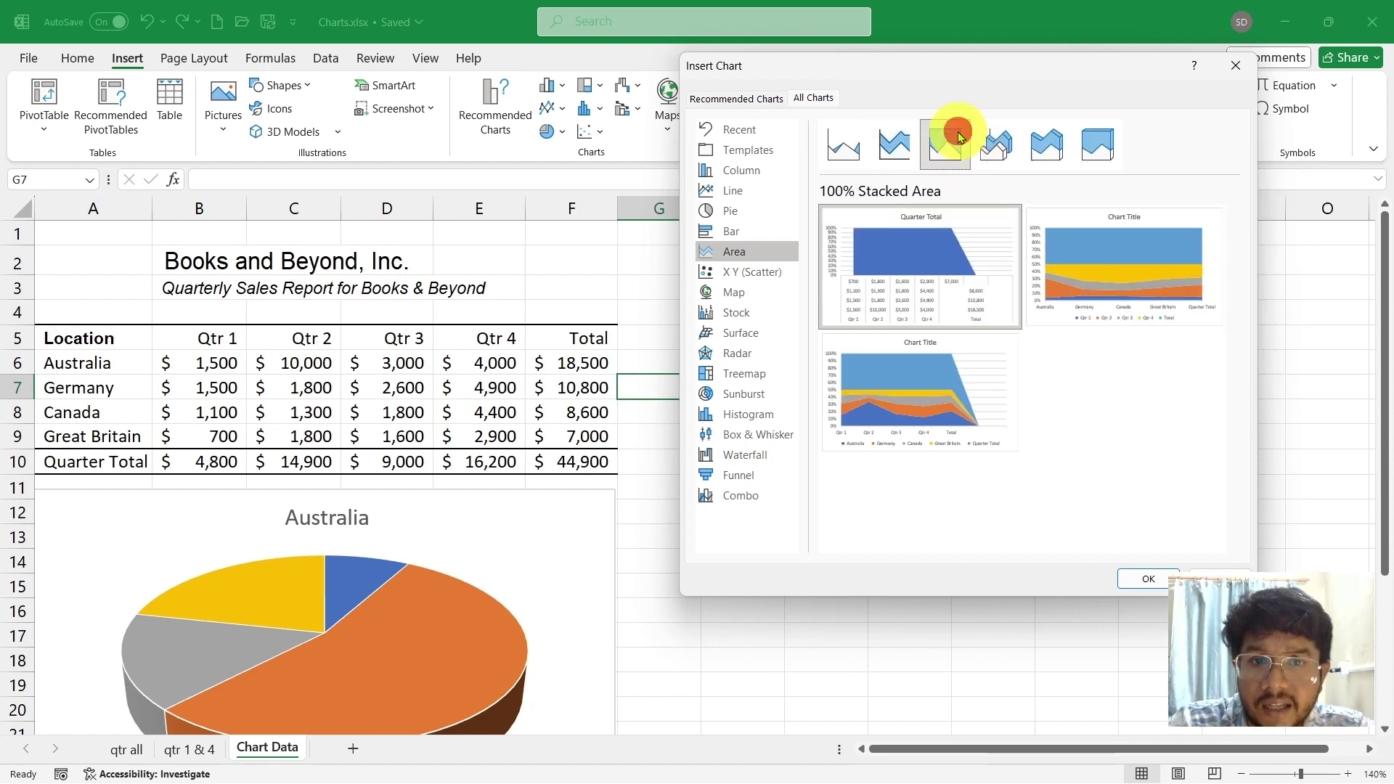
left_click(993, 139)
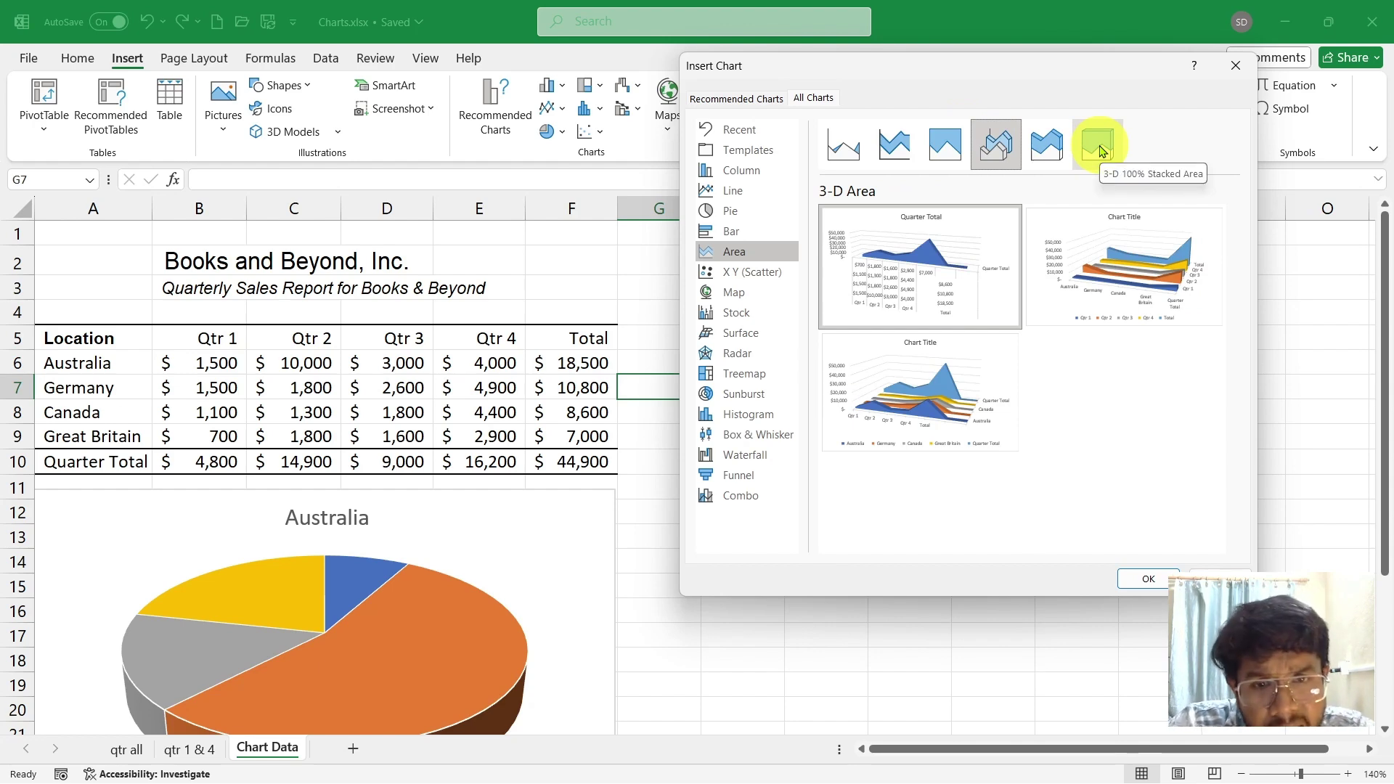
- Preview the X Y (Scatter) subtypes, from plain Scatter through the smooth-line and straight-line variants to the first bubble chart
left_click(740, 274)
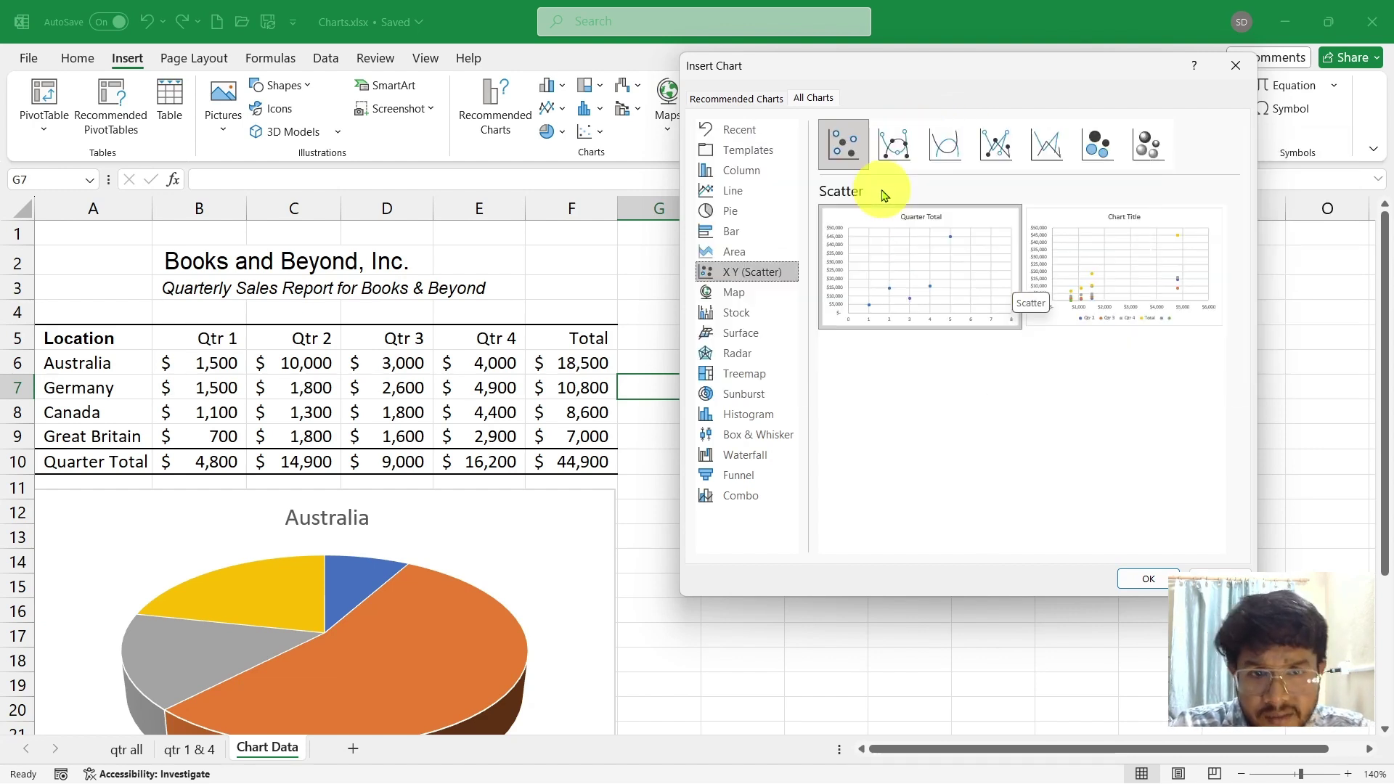
left_click(887, 161)
left_click(944, 156)
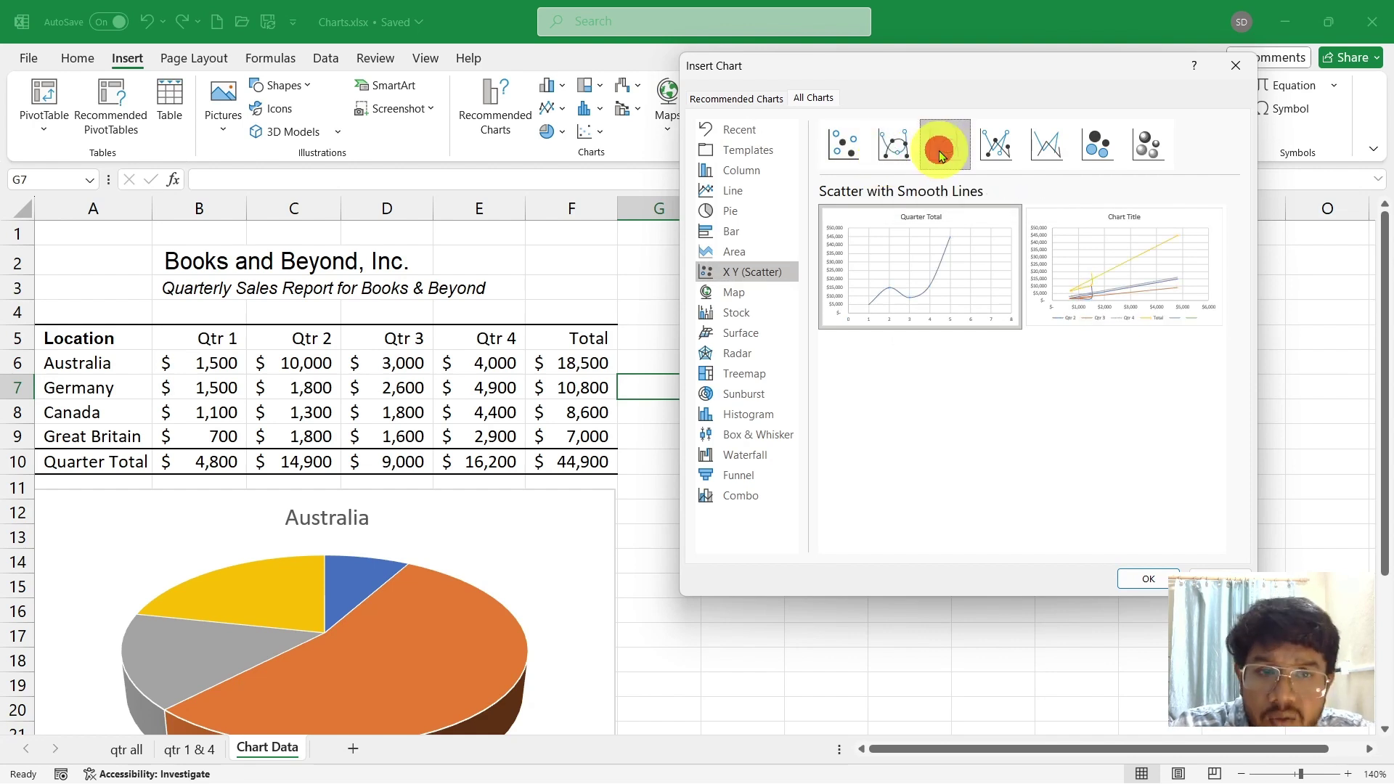
left_click(1003, 154)
left_click(1046, 145)
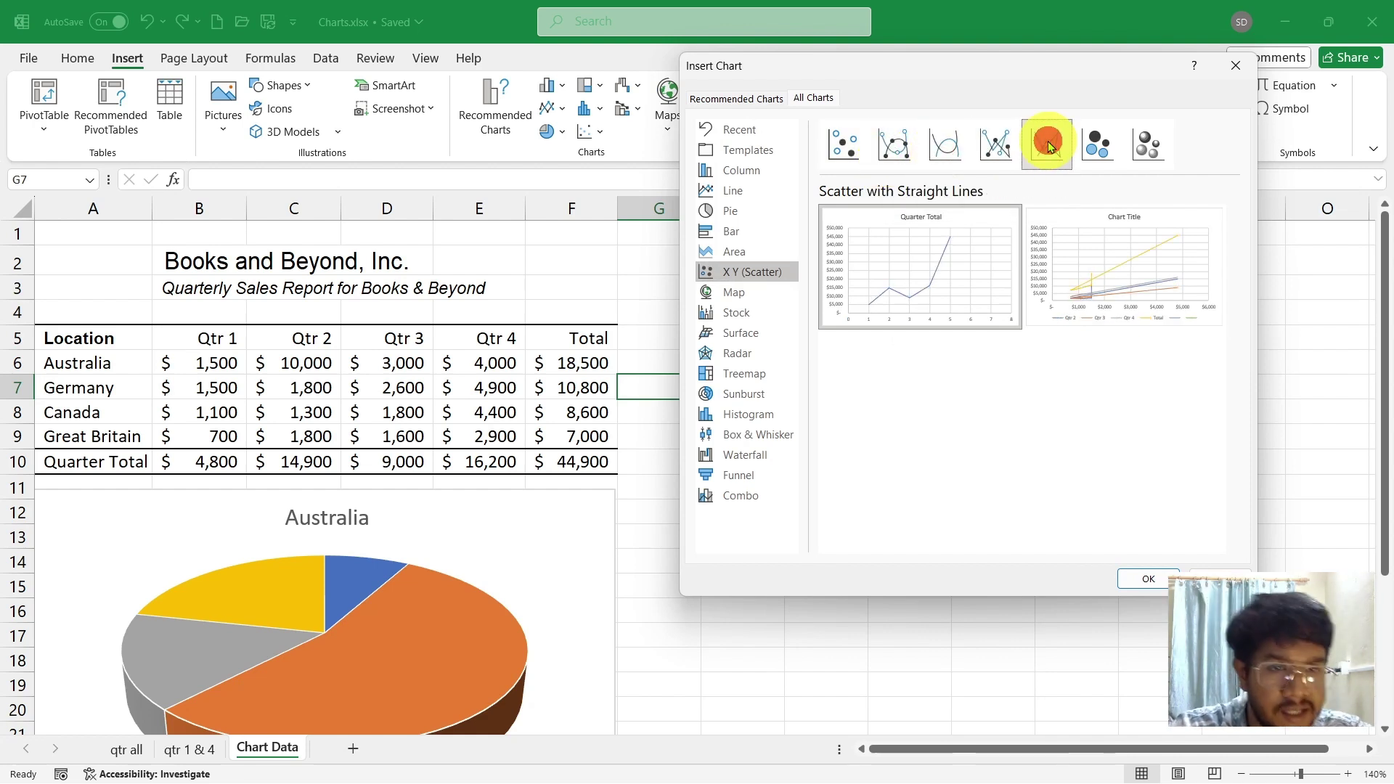
left_click(1096, 147)
- Preview the Filled Map chart and check the data requirements of the Stock subtypes, including High-Low-Close and Volume-High-Low-Close
left_click(721, 292)
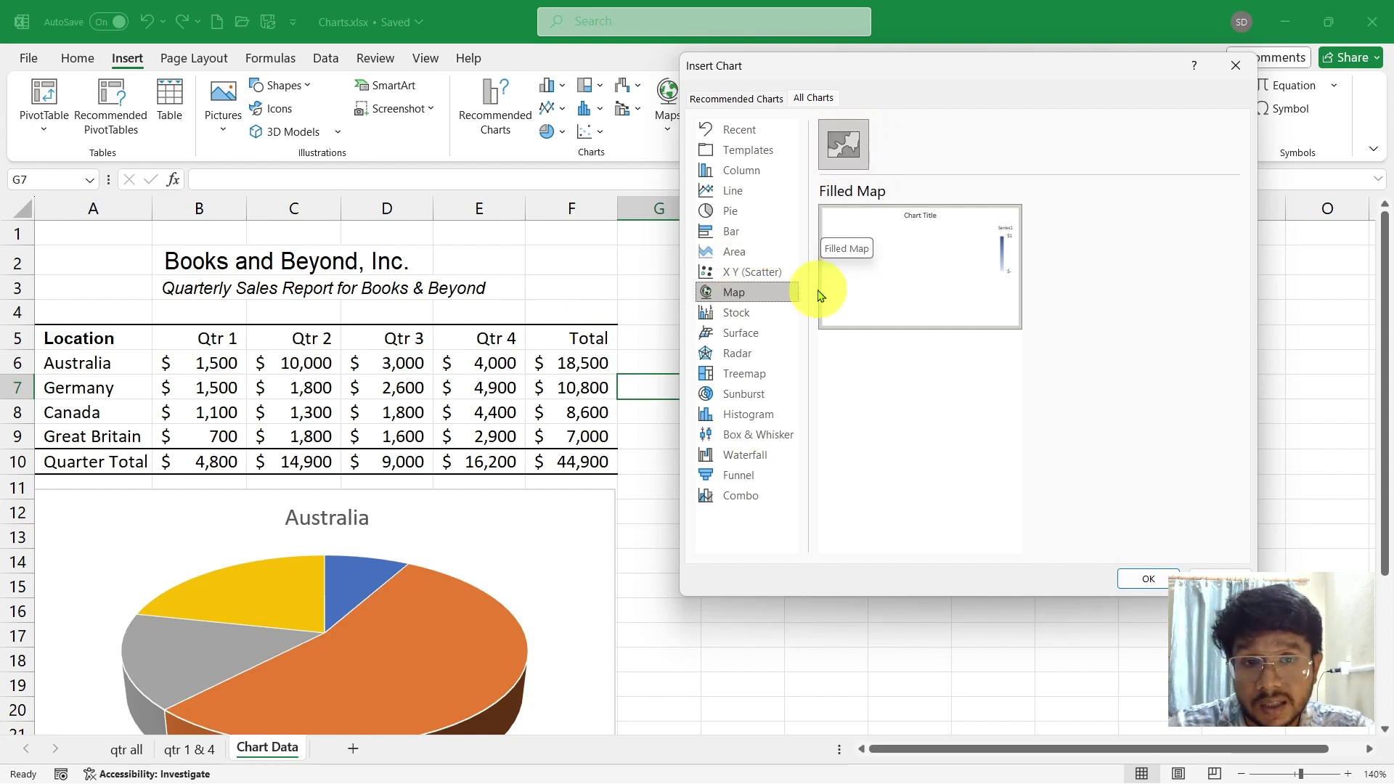
mouse_move(874, 269)
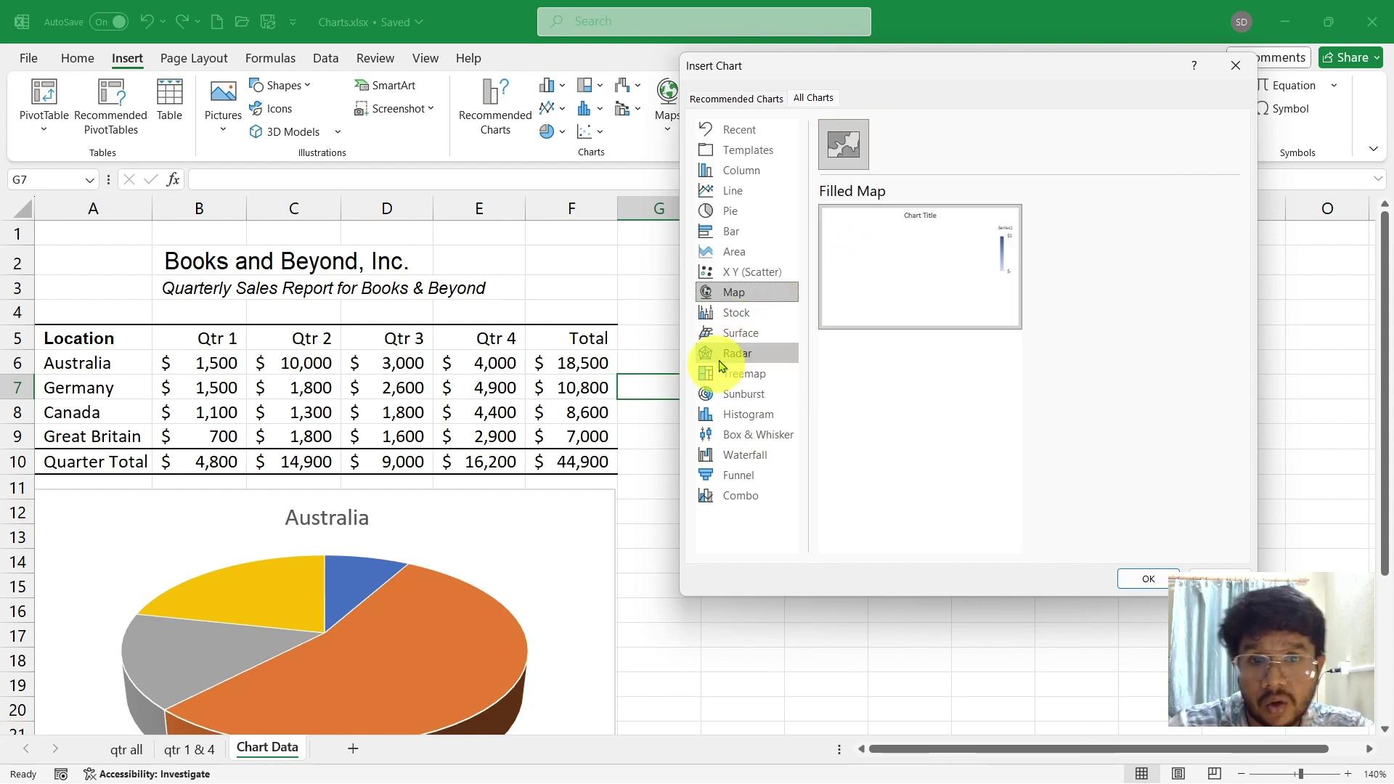
left_click(758, 313)
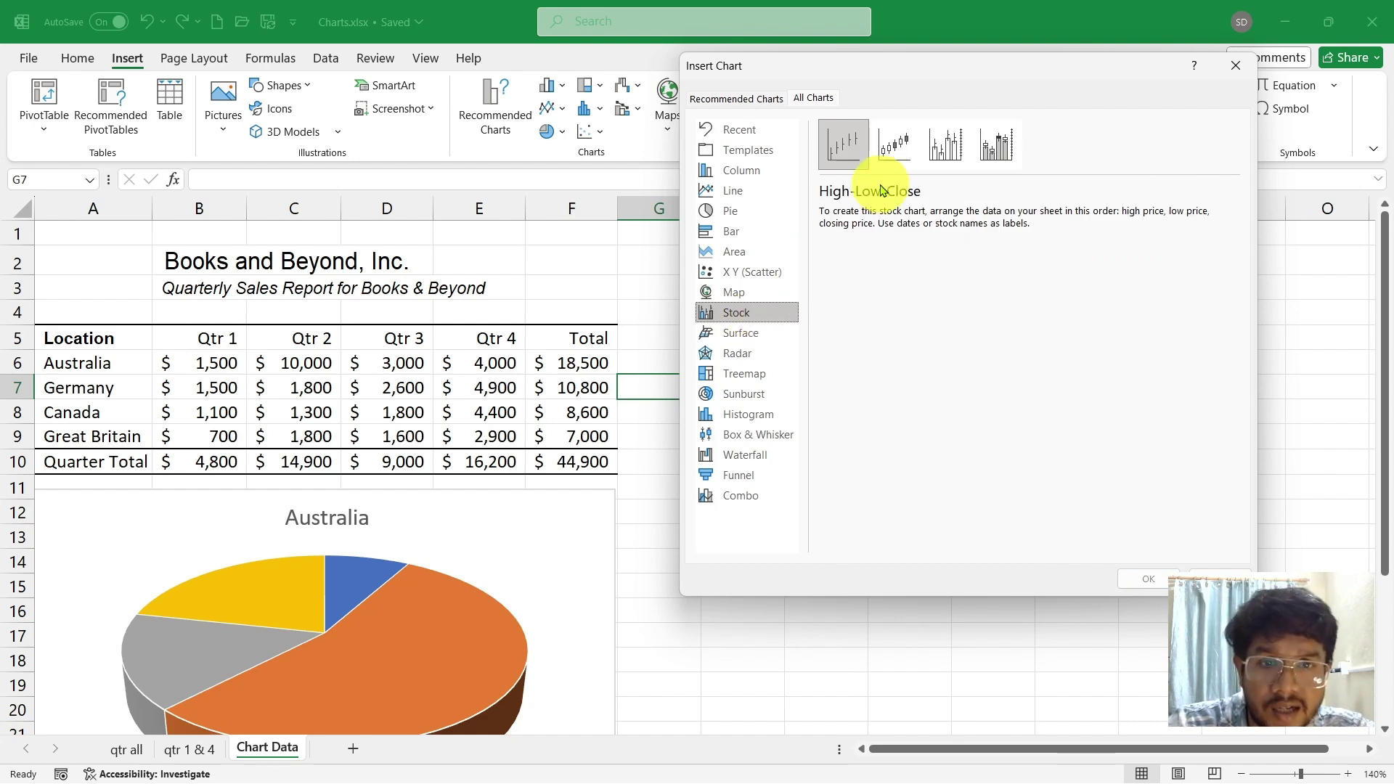
left_click(899, 146)
left_click(938, 147)
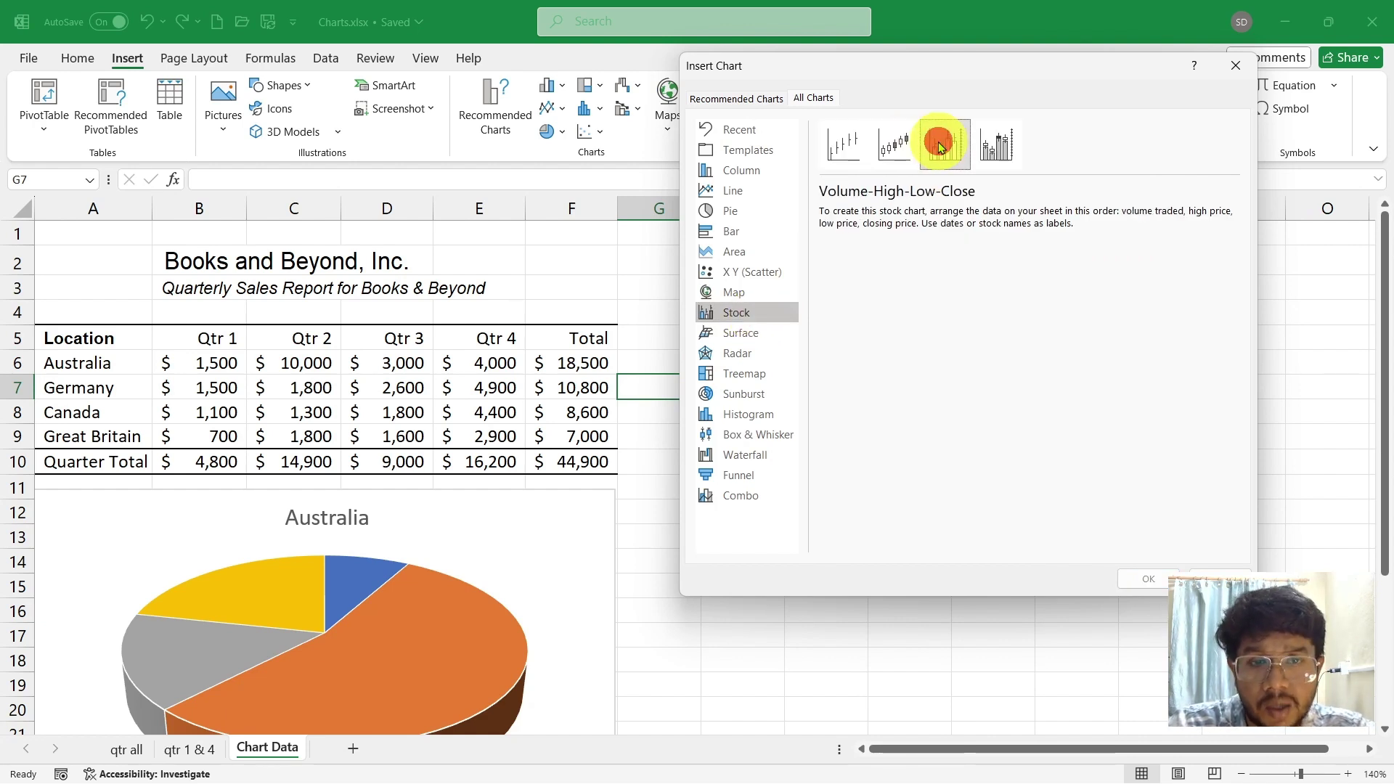
left_click(851, 160)
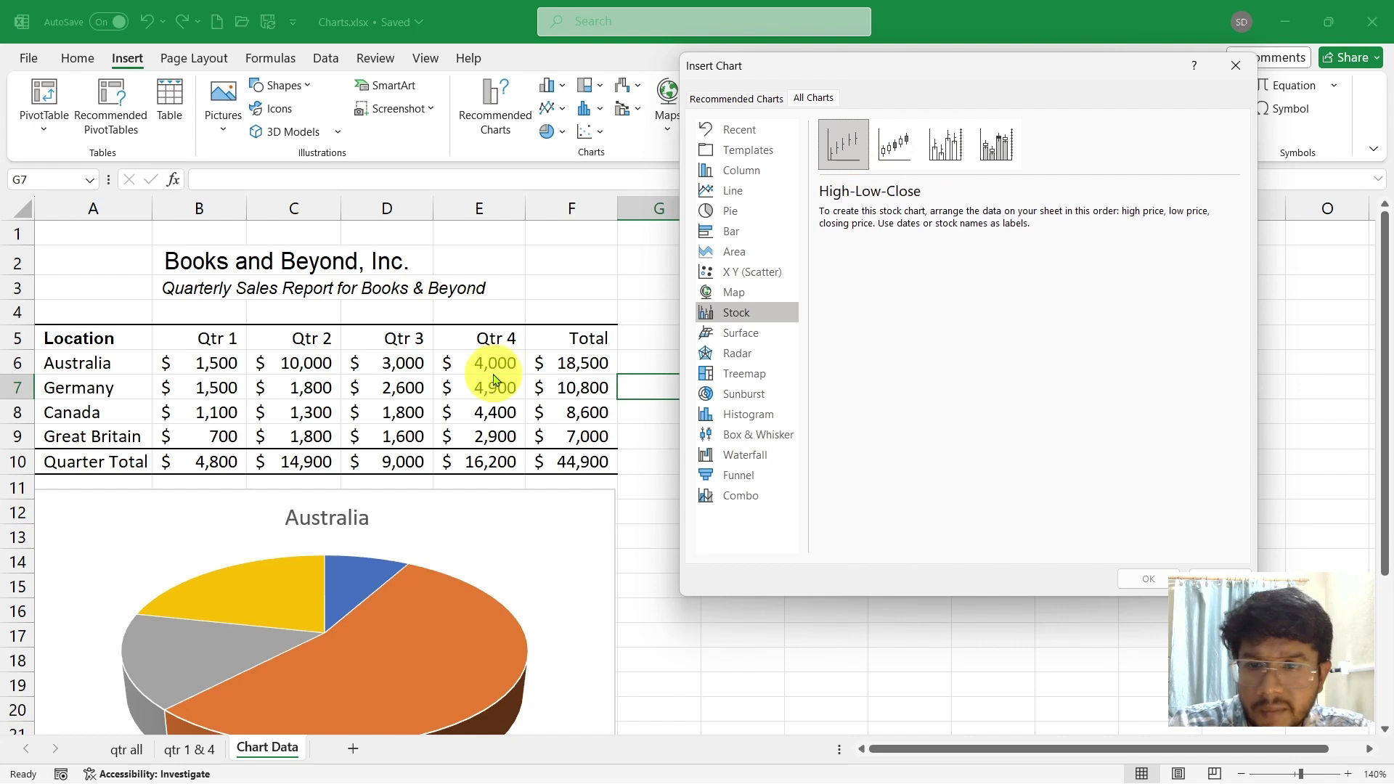
- Check the 3-D Surface chart type and preview the Radar and Radar with Markers subtypes
left_click(772, 336)
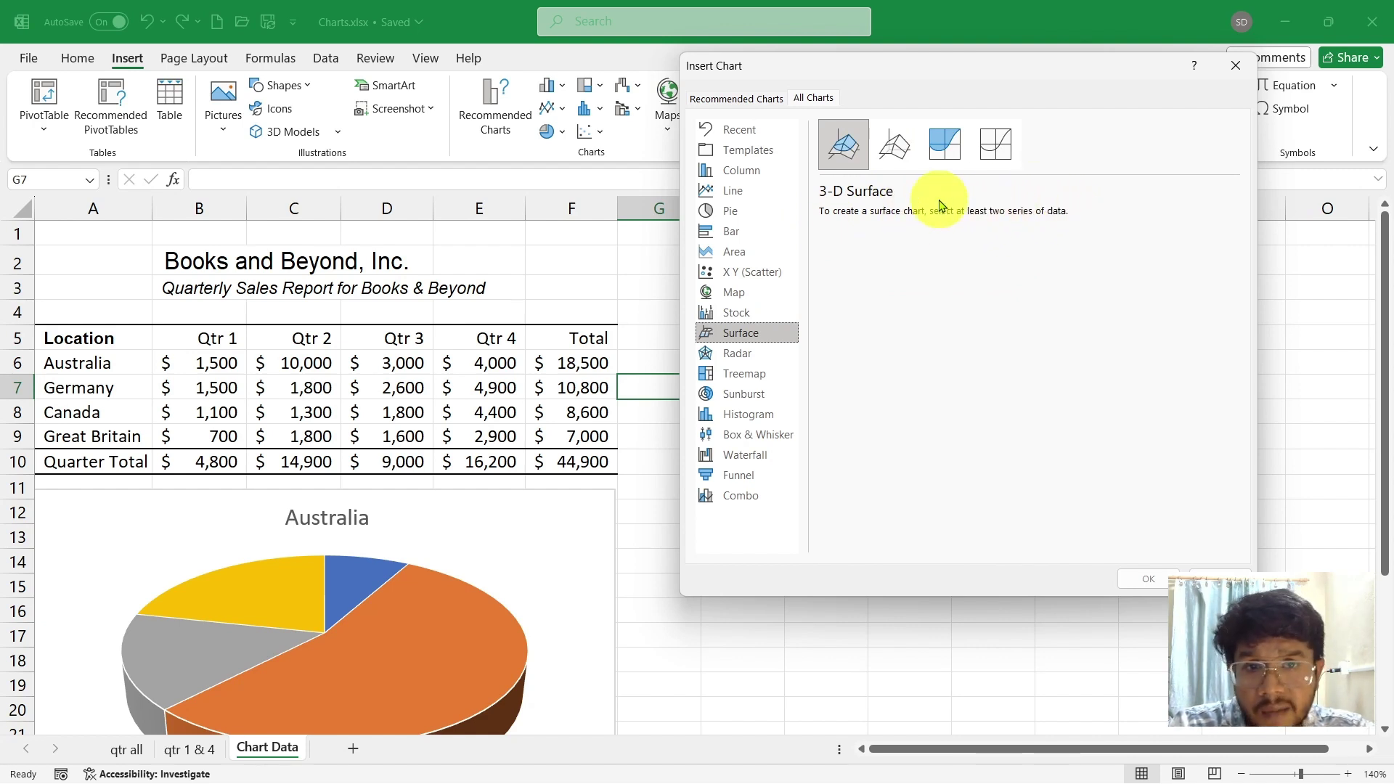
left_click(726, 354)
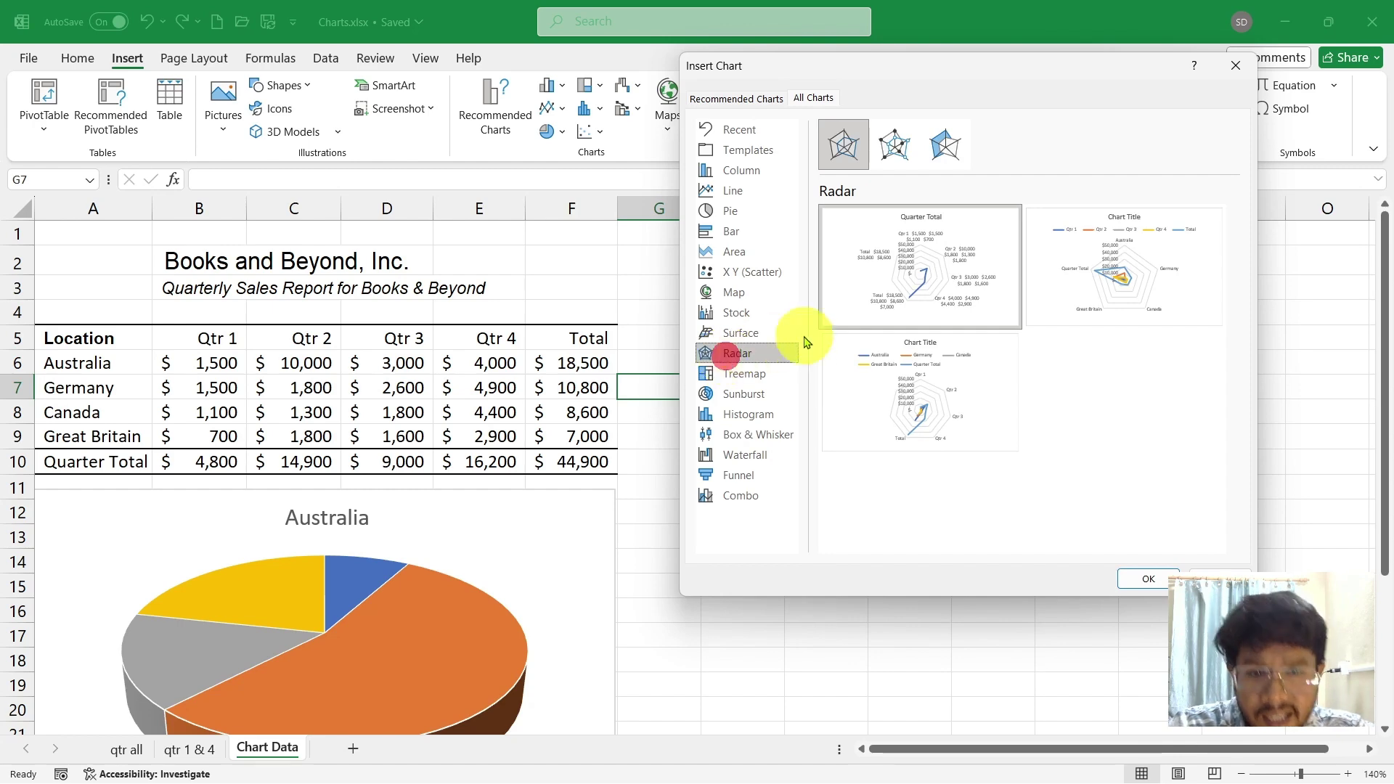
left_click(895, 157)
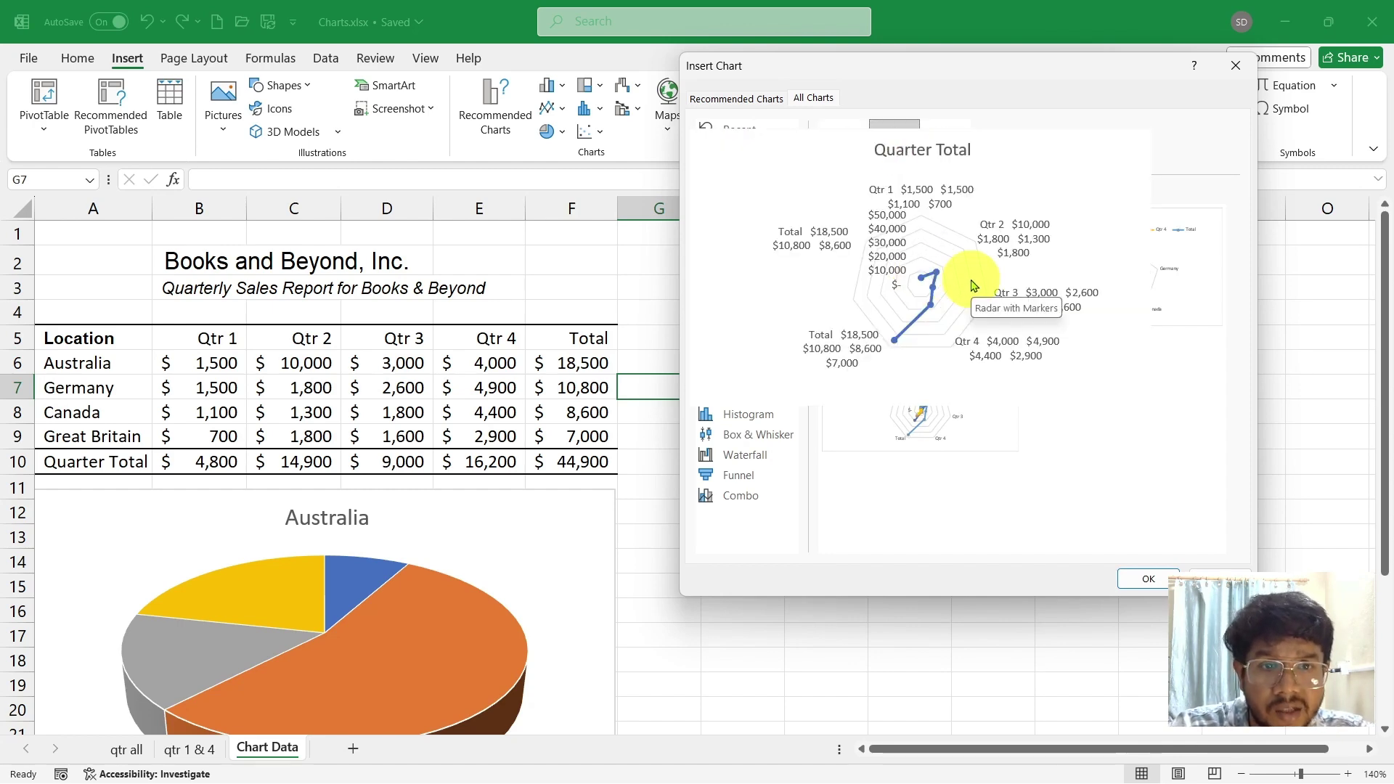
- Enlarge the Radar with Markers previews to compare the different ways of plotting the sales data by location and quarter
mouse_move(1108, 268)
mouse_move(930, 389)
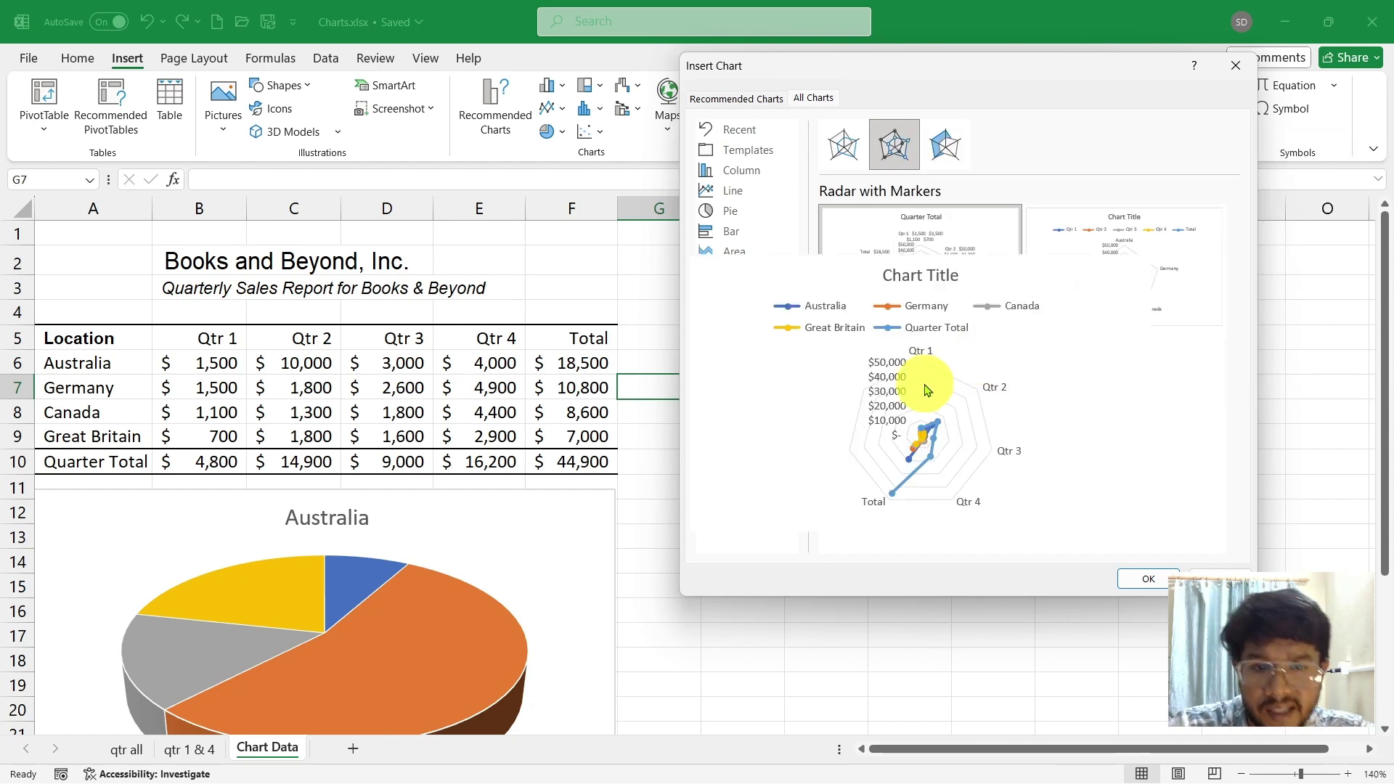
mouse_move(1100, 240)
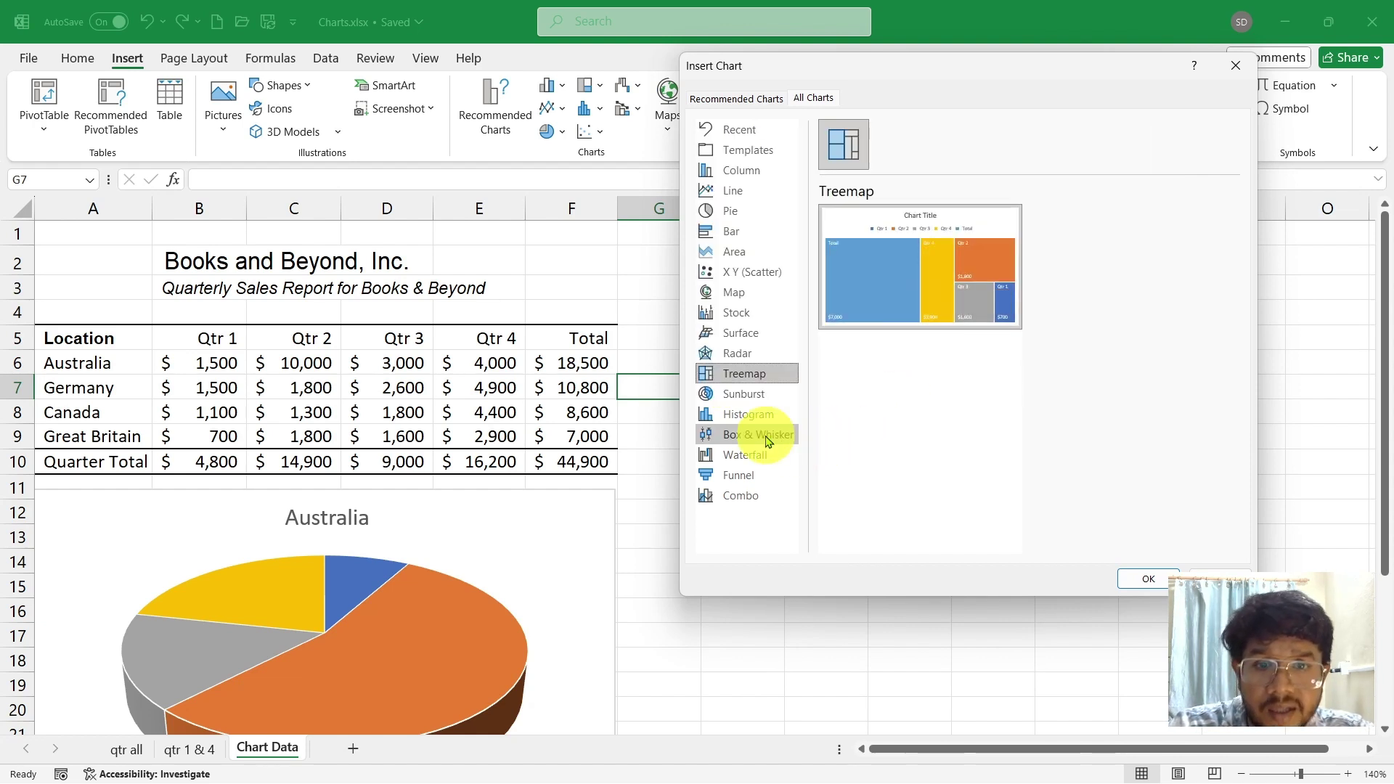
- Preview the Sunburst, Histogram, Box & Whisker, Waterfall and Funnel chart types for the sales data
left_click(742, 396)
left_click(744, 412)
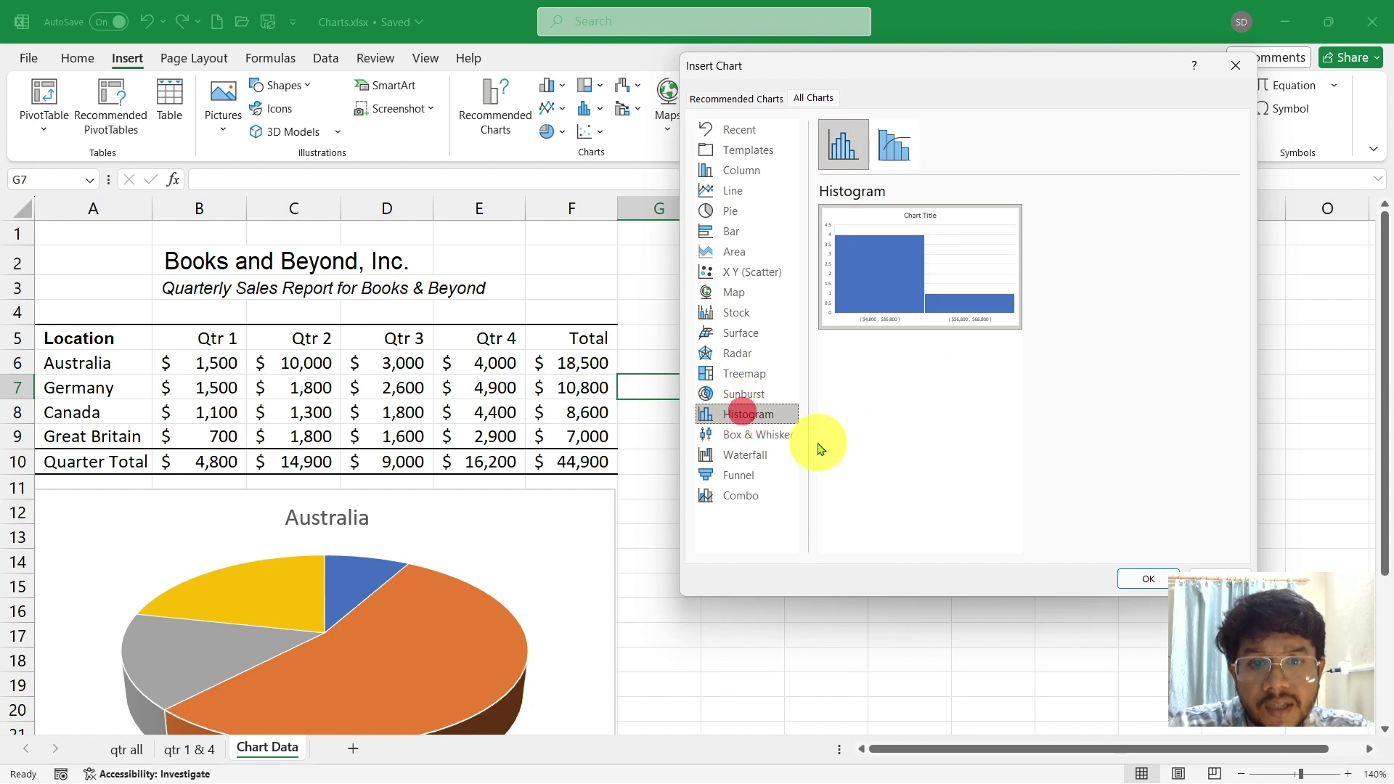
left_click(792, 437)
left_click(771, 456)
left_click(755, 474)
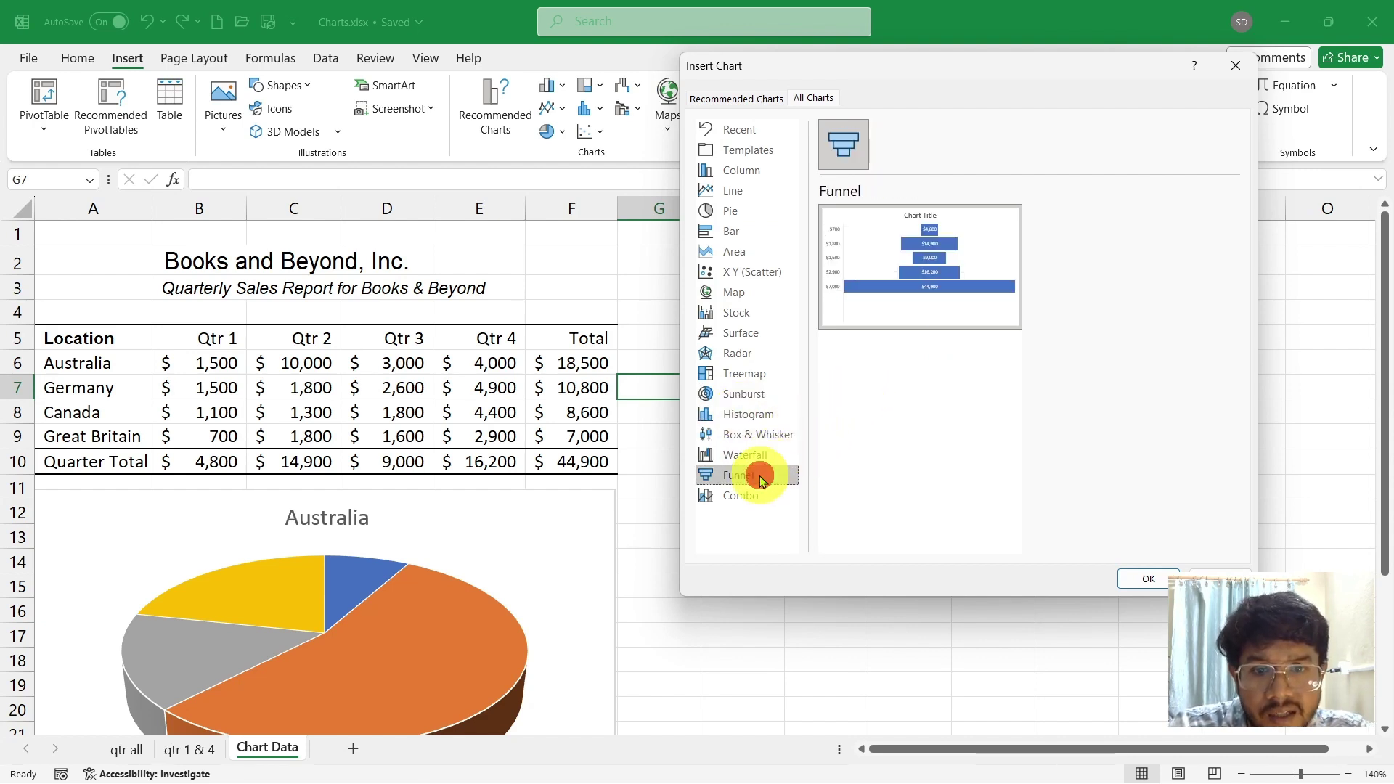
- Check the Combo category's Clustered Column - Line subtype and compare it with the recommended Clustered Column chart
left_click(750, 496)
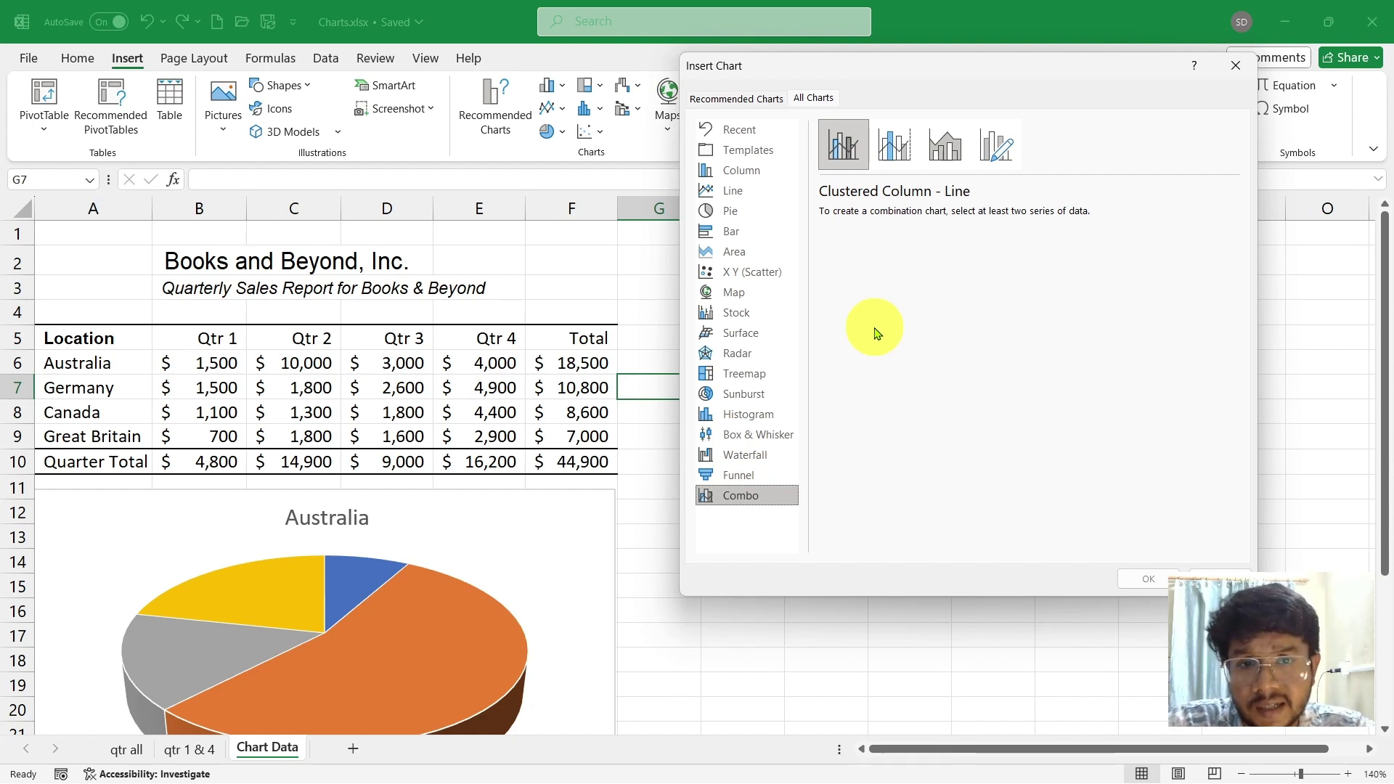
left_click(738, 99)
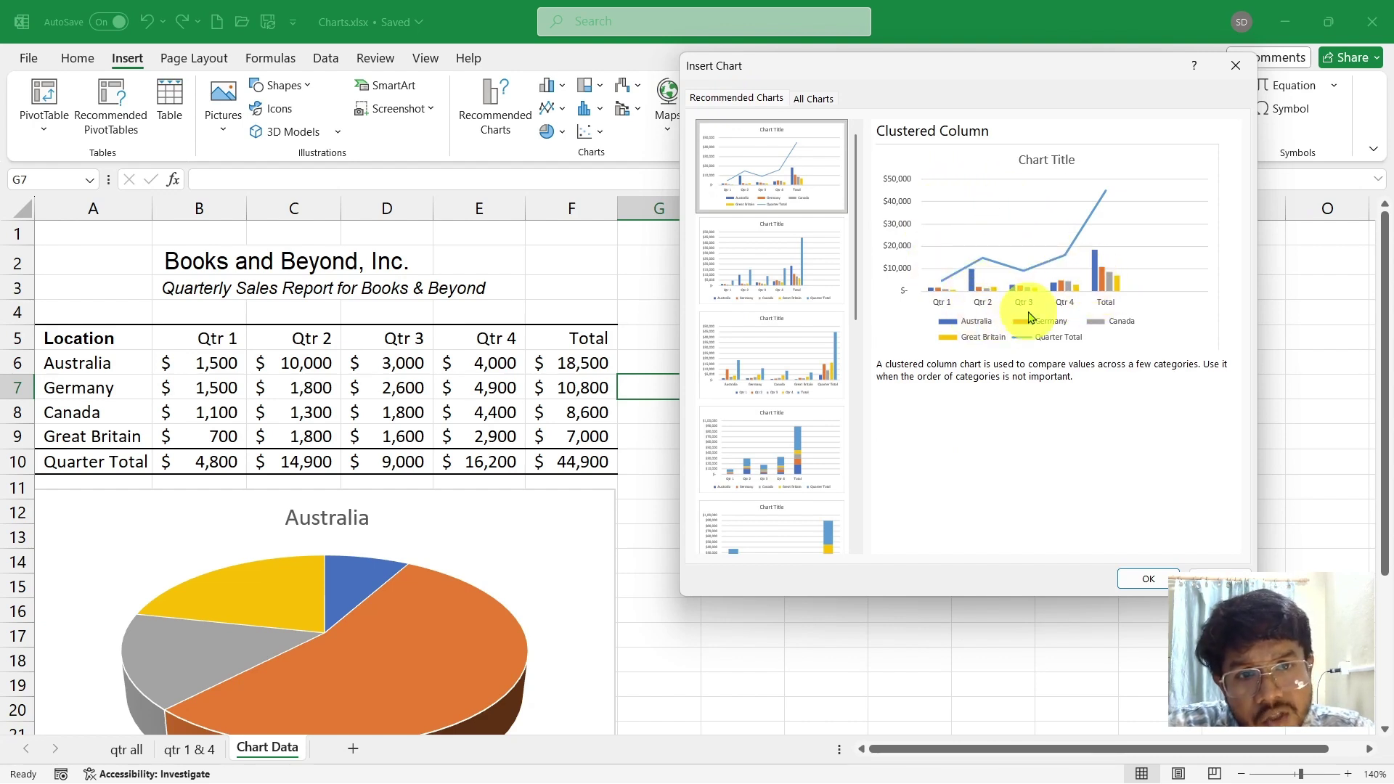
left_click(813, 102)
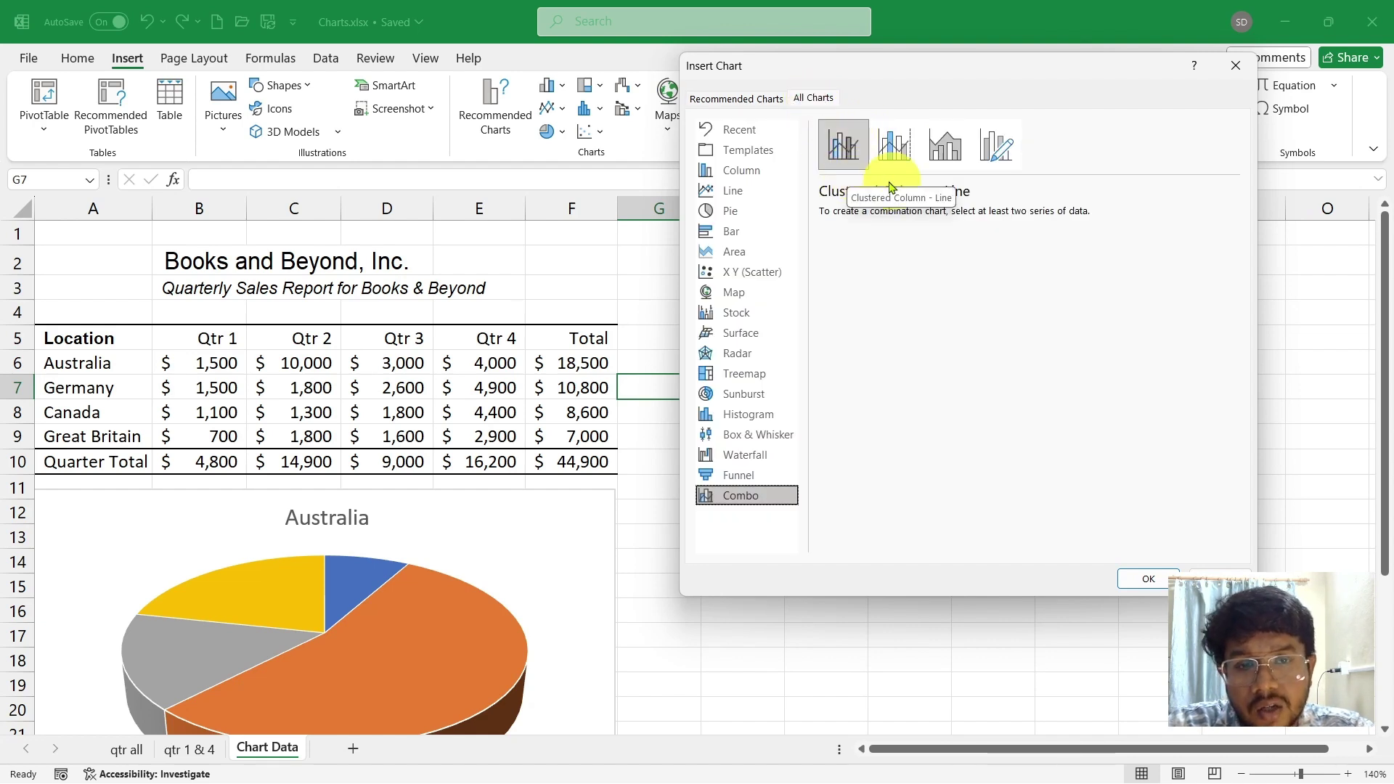
- Check the Combo subtypes Clustered Column - Line on Secondary Axis, Stacked Area - Clustered Column and Custom Combination, plus the saved chart templates
left_click(892, 140)
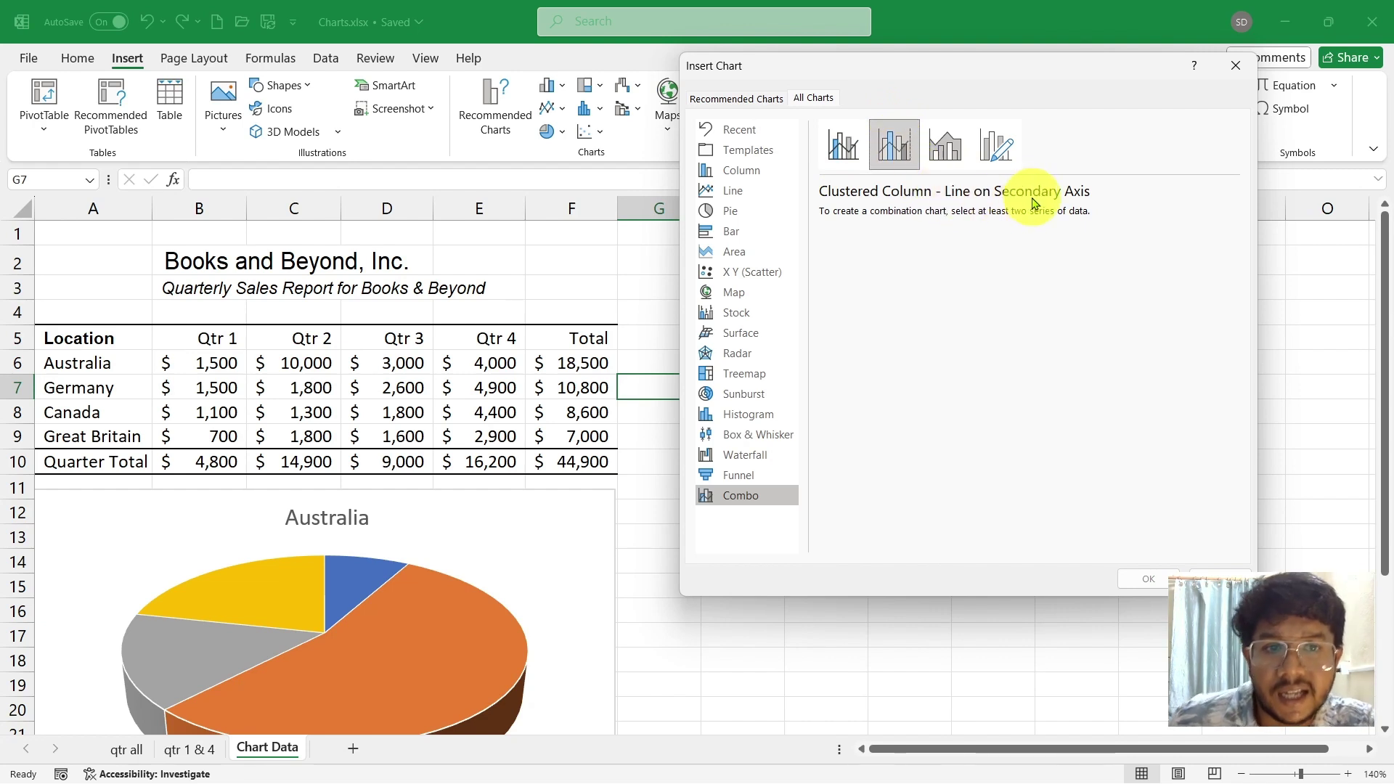
left_click(946, 156)
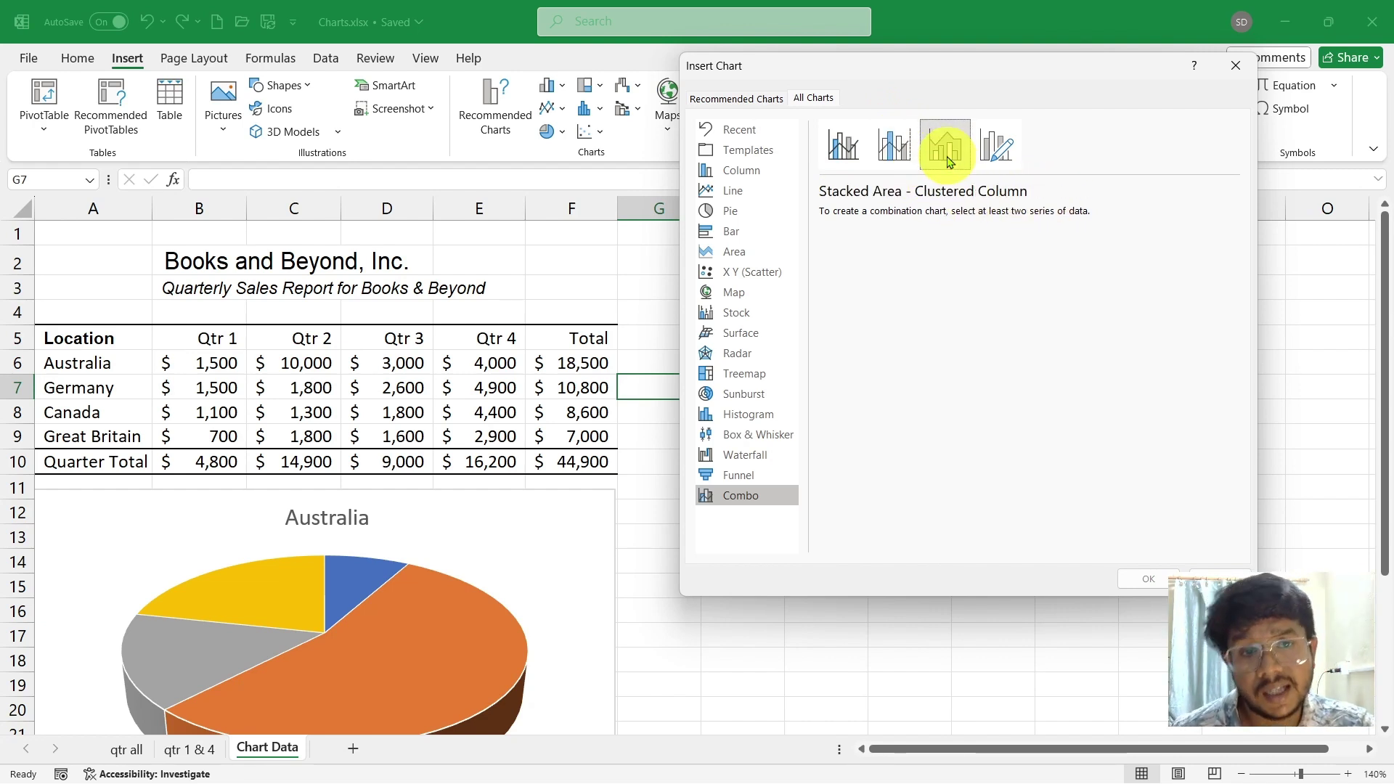
left_click(1007, 151)
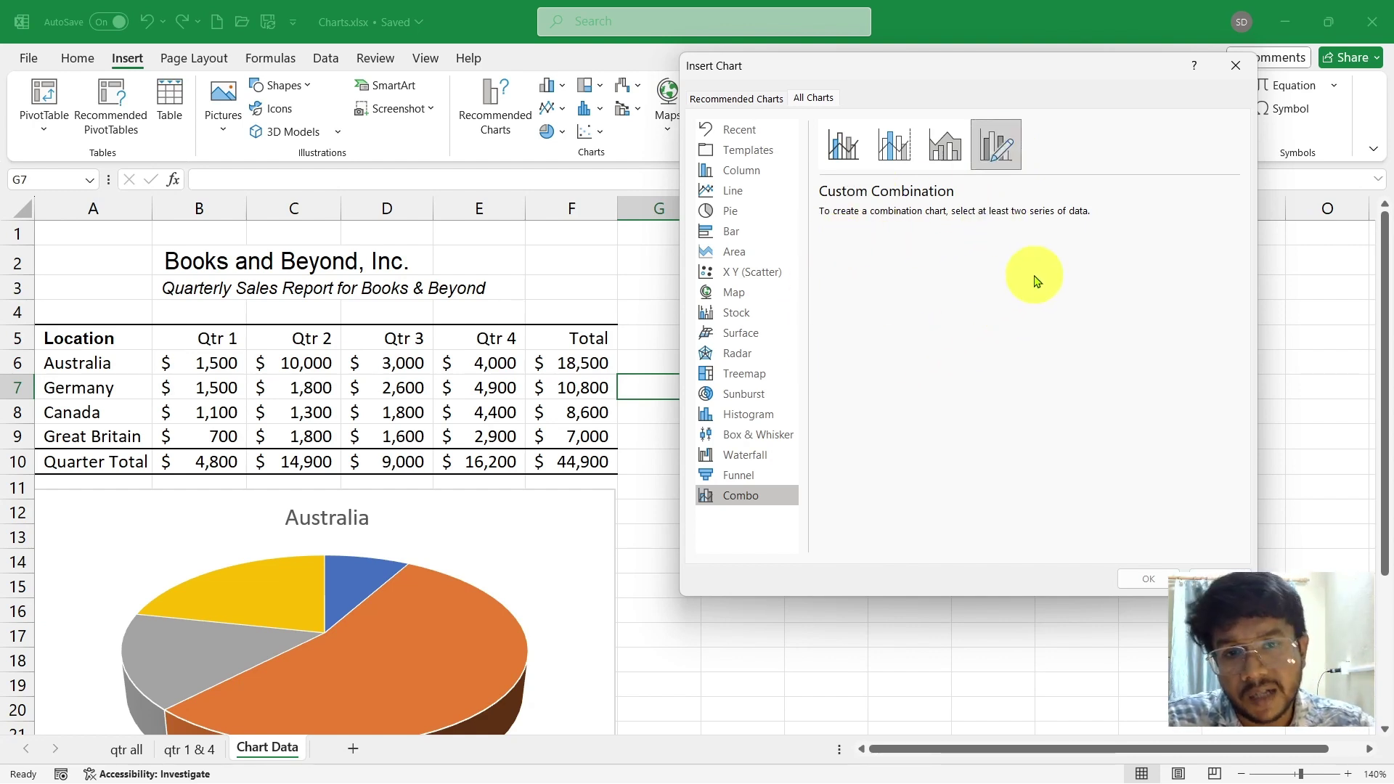
left_click(743, 151)
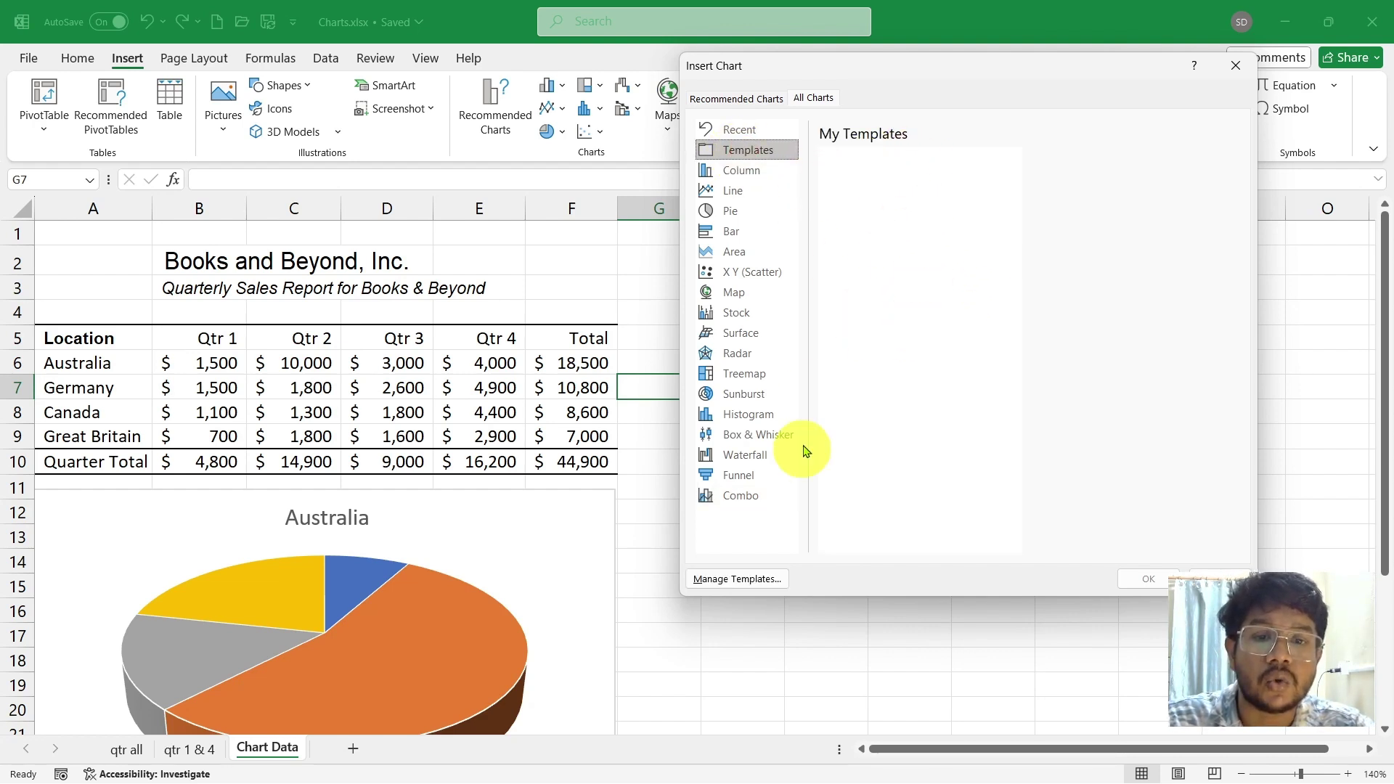
left_click(754, 501)
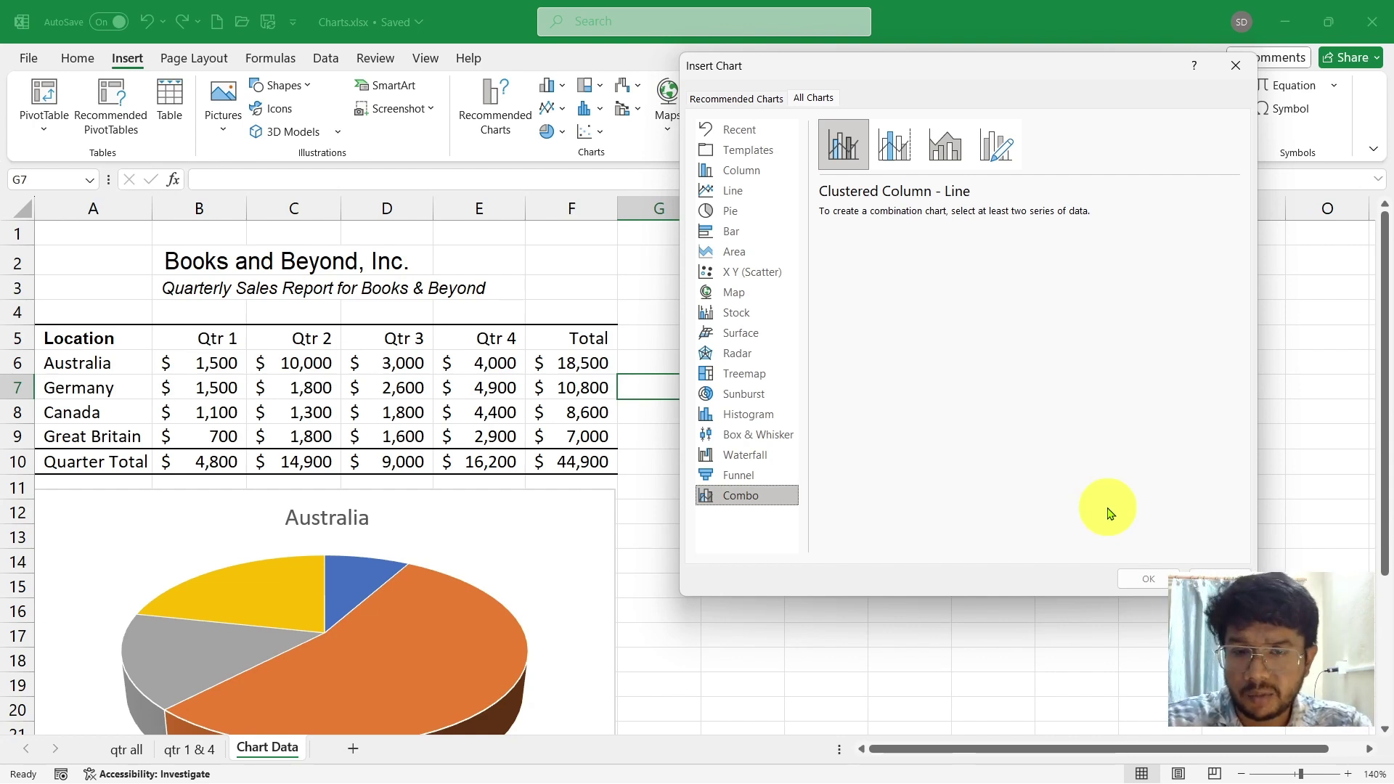
- Close the Insert Chart dialog without inserting a chart and select the whole Australia pie chart below the sales table
left_click(1235, 66)
scroll(619, 489, "down", 3)
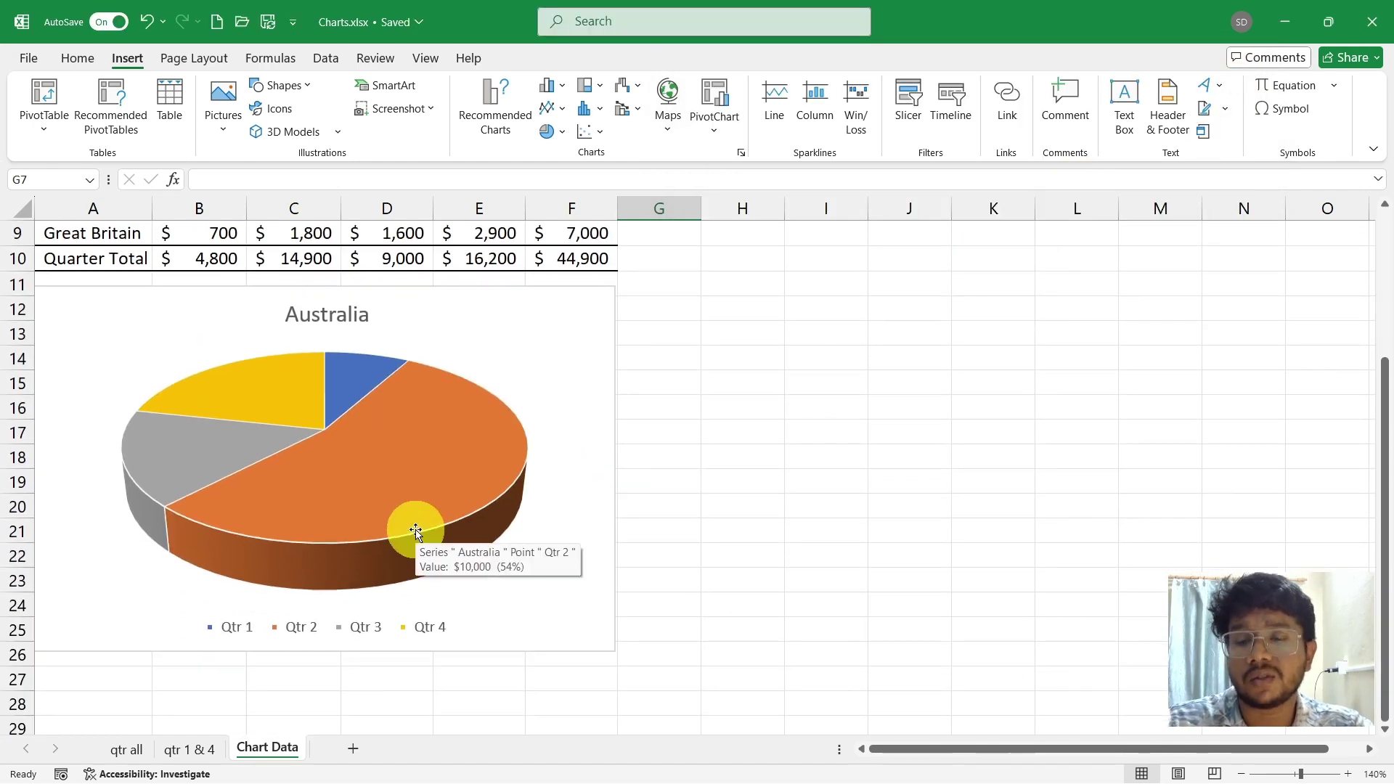
left_click(537, 440)
left_click(542, 434)
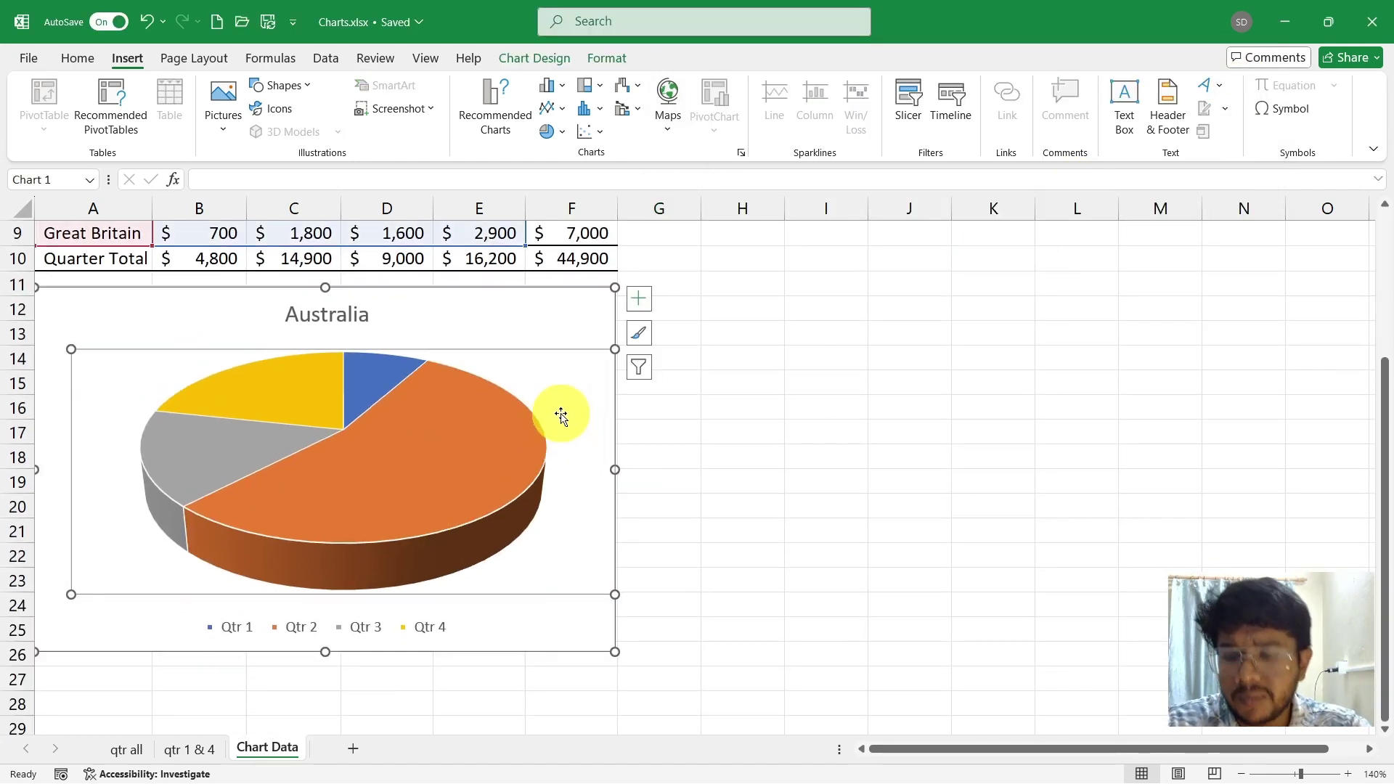
left_click(511, 335)
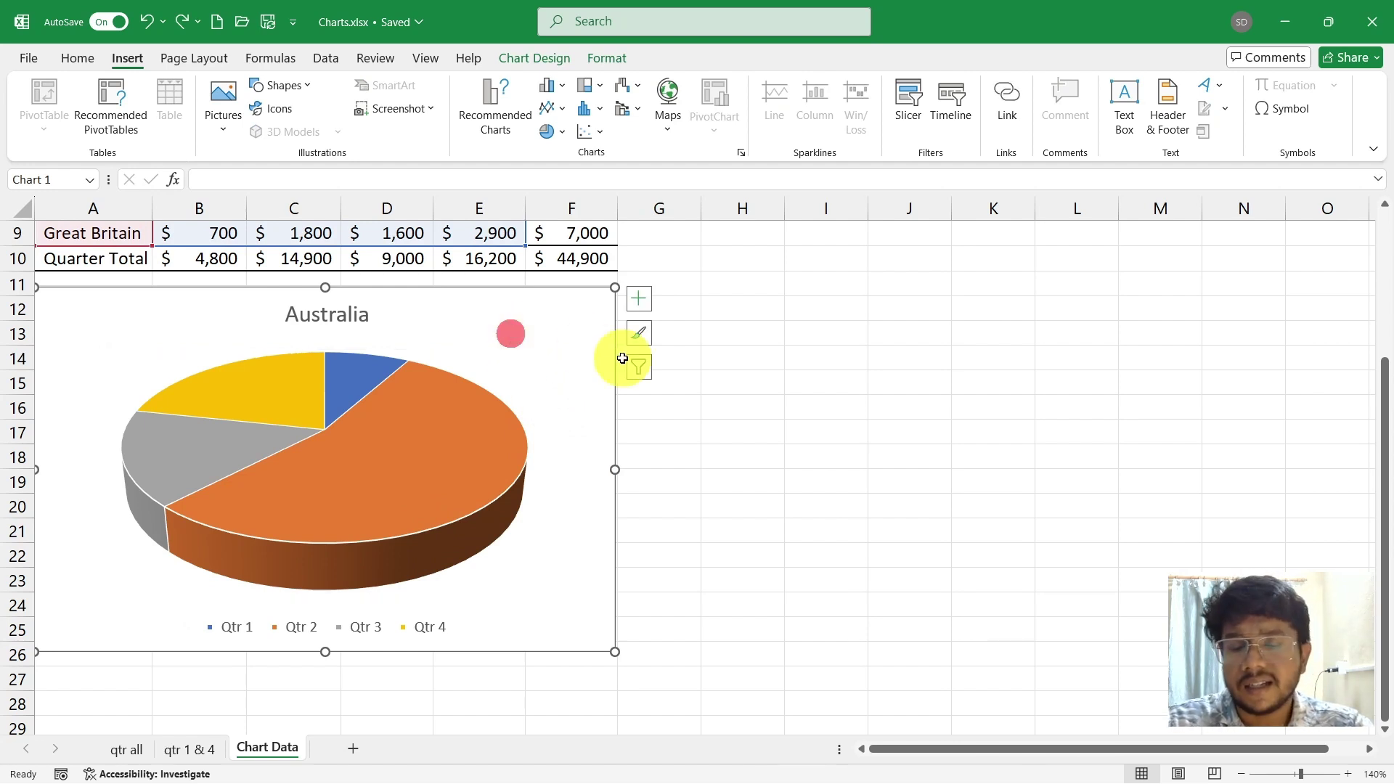